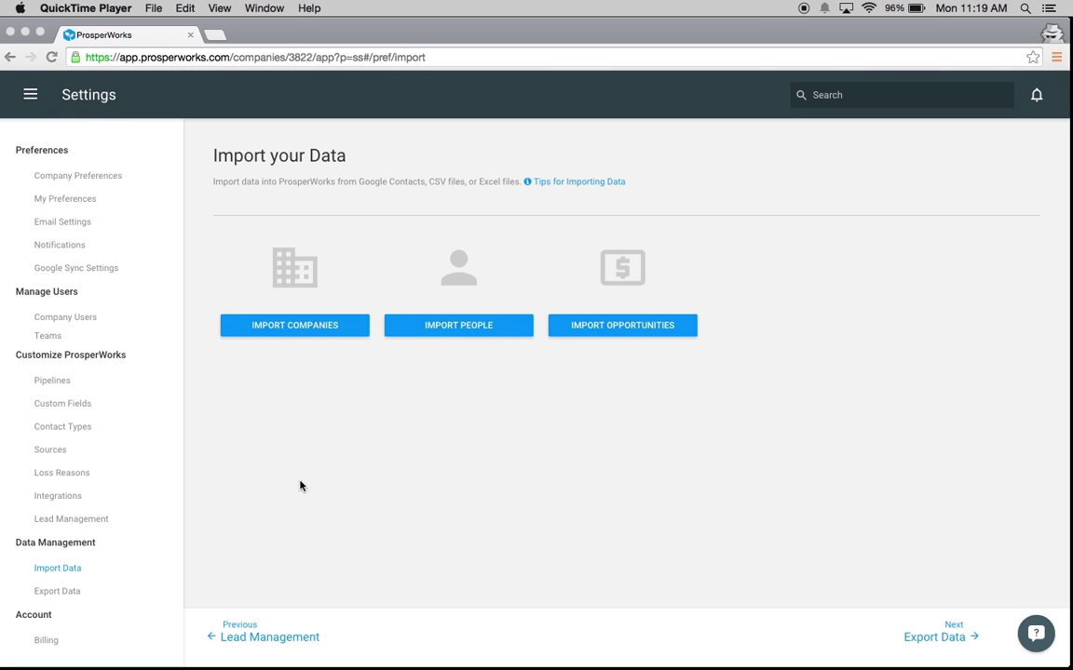
# Start a CSV company import in ProsperWorks and advance to the file upload step
pyautogui.click(294, 337)
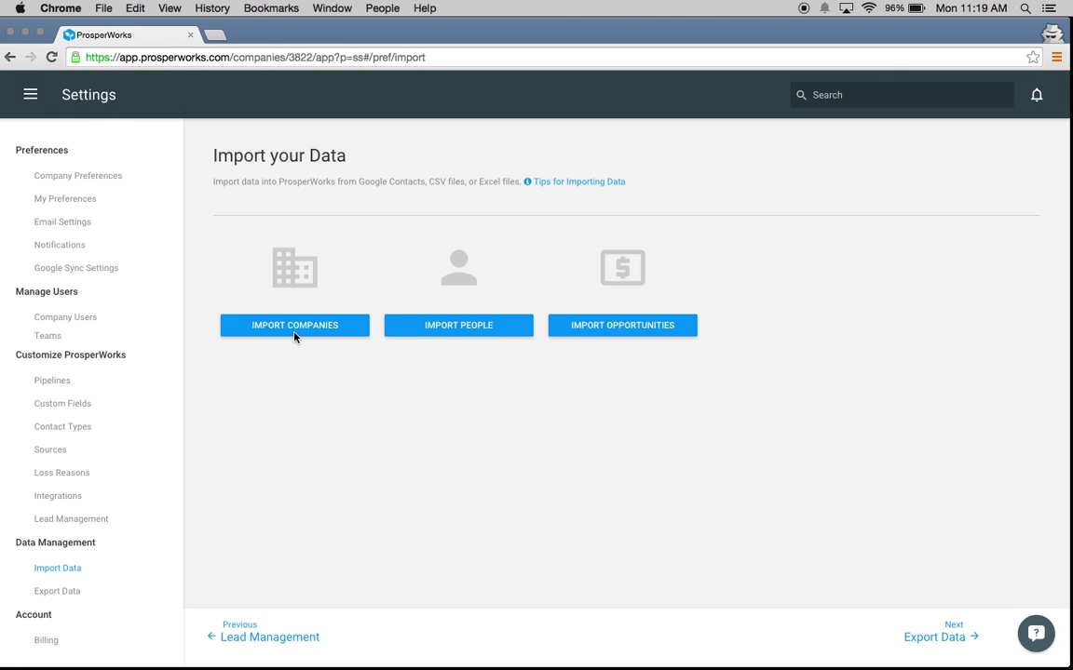
pyautogui.click(297, 335)
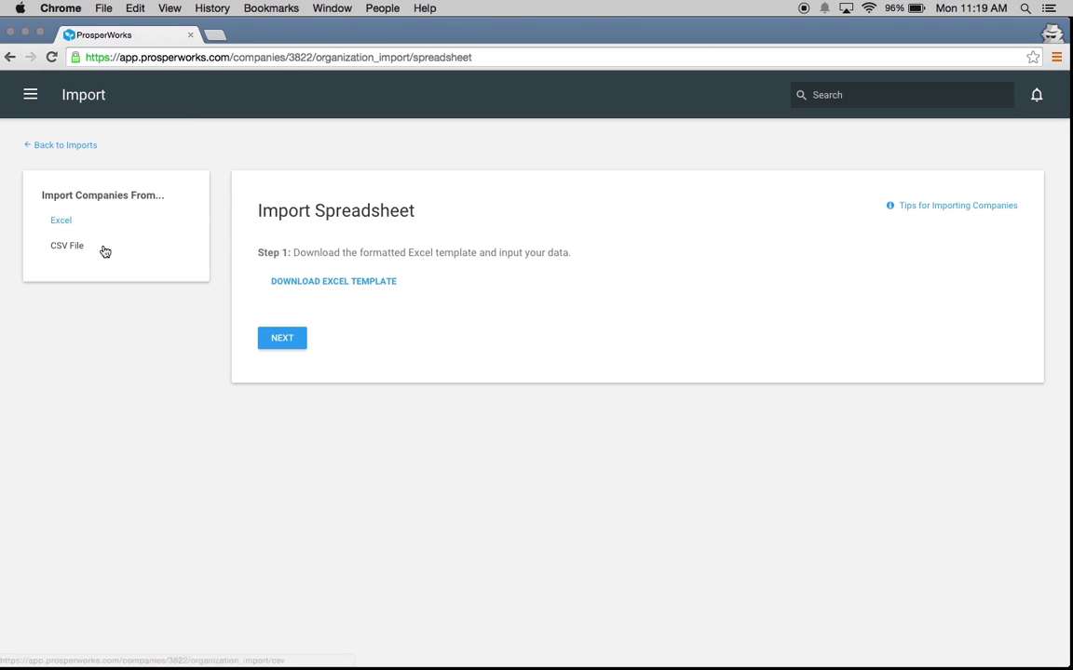
pyautogui.click(70, 249)
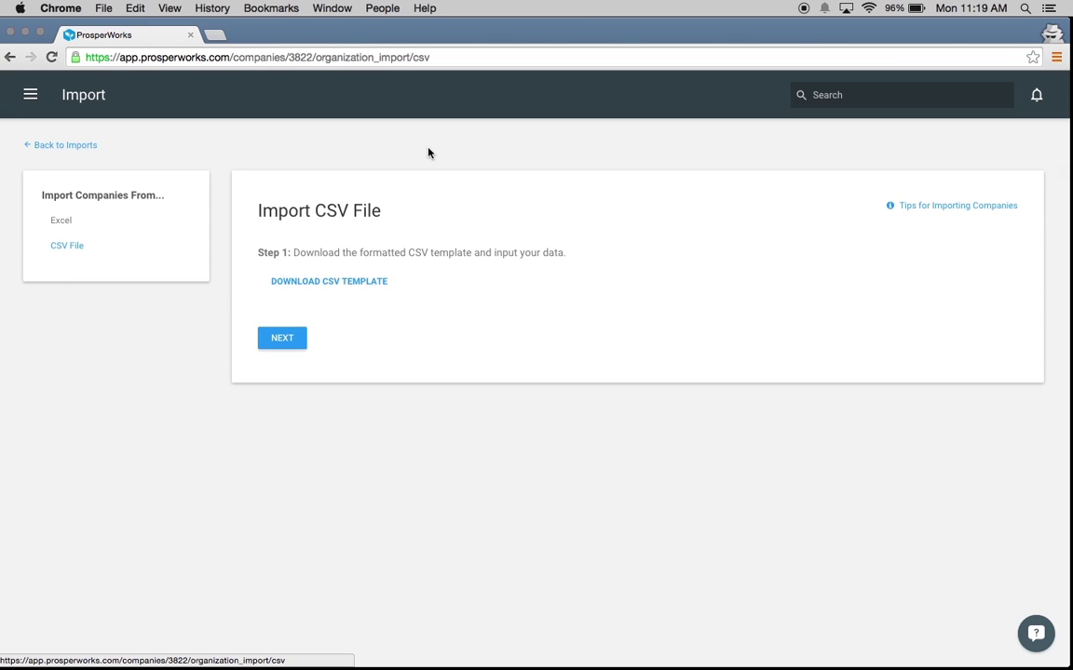
pyautogui.click(288, 339)
# Upload the company list CSV from the desktop and reopen BetsyCompanyList1 in Numbers
pyautogui.moveTo(737, 33); pyautogui.dragTo(679, 32)
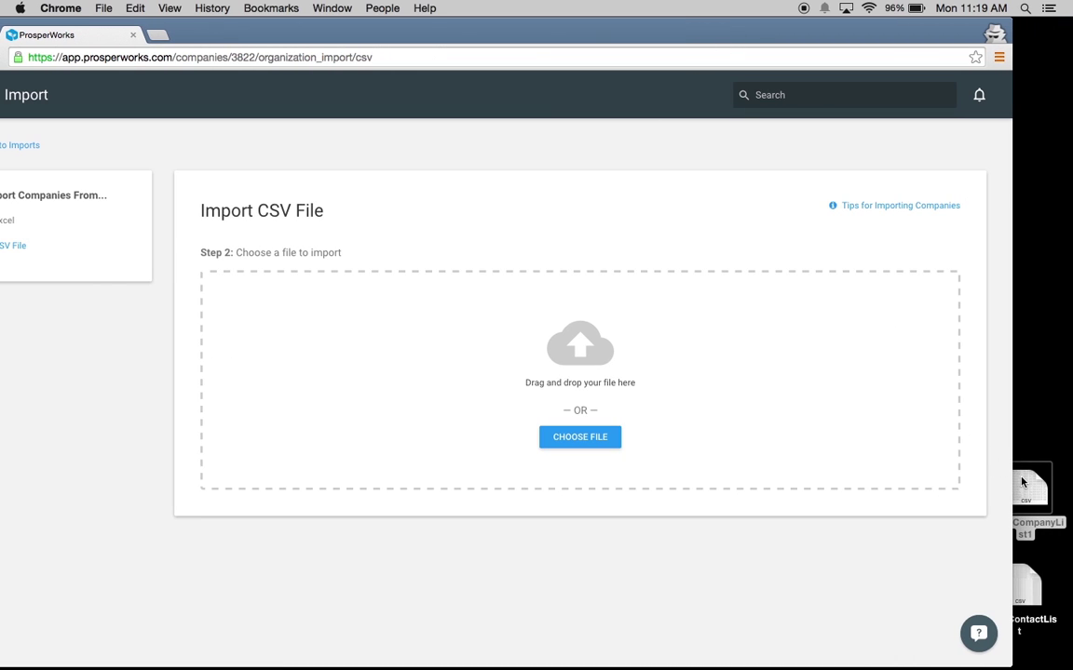
pyautogui.moveTo(1022, 482); pyautogui.dragTo(663, 378)
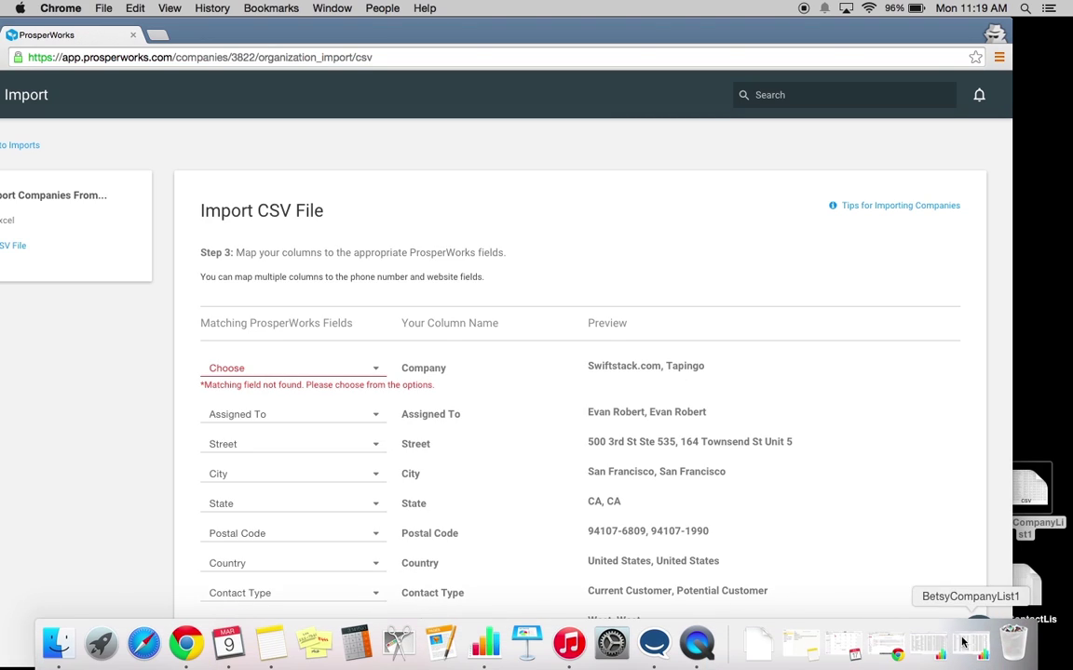
pyautogui.click(983, 643)
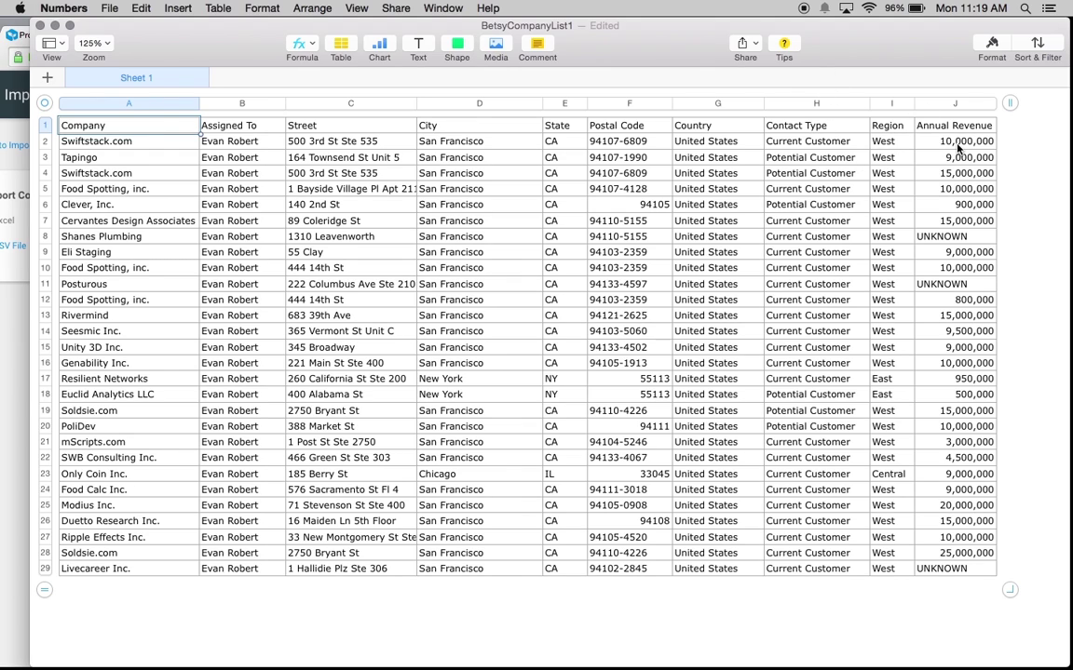
pyautogui.click(55, 25)
# Map the Company column to the Name field
pyautogui.moveTo(220, 34); pyautogui.dragTo(277, 37)
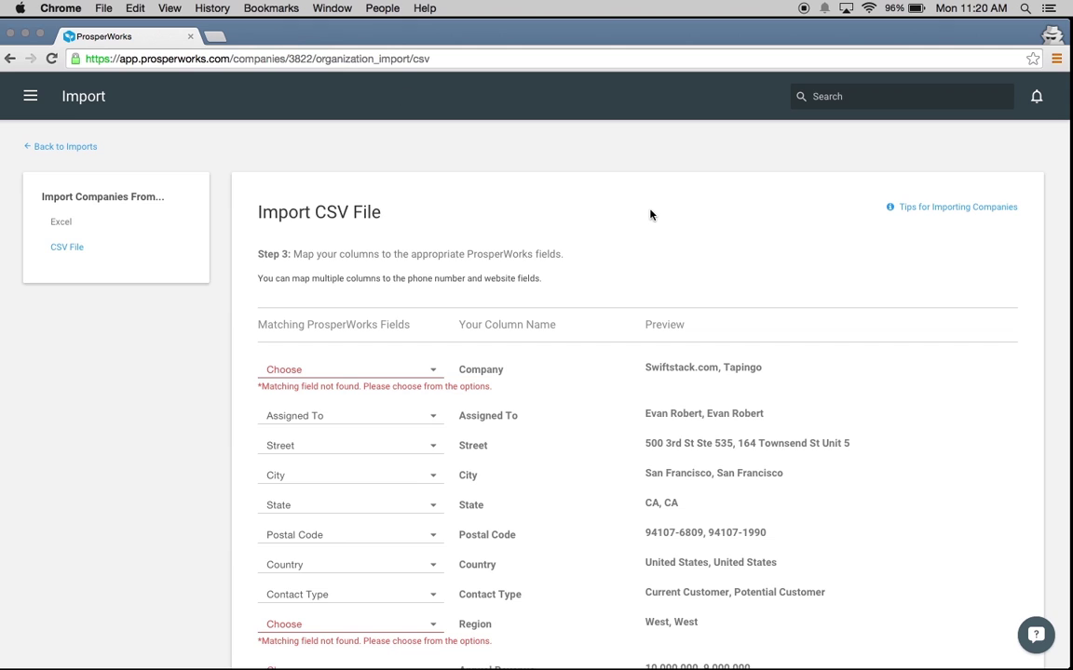
pyautogui.scroll(-3, 650, 215)
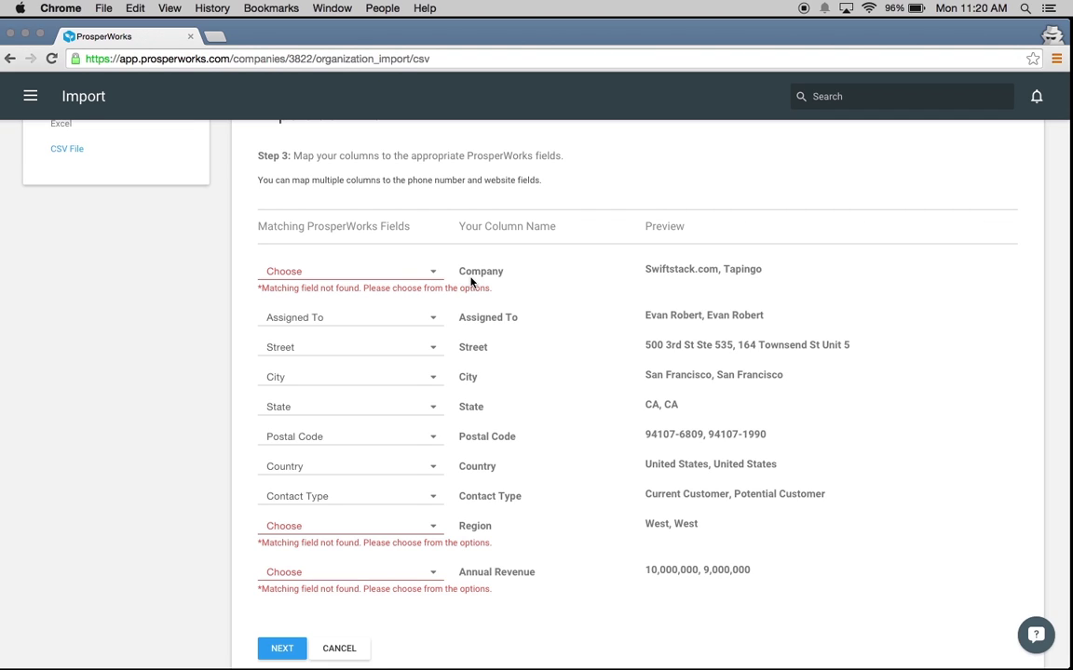
pyautogui.click(418, 273)
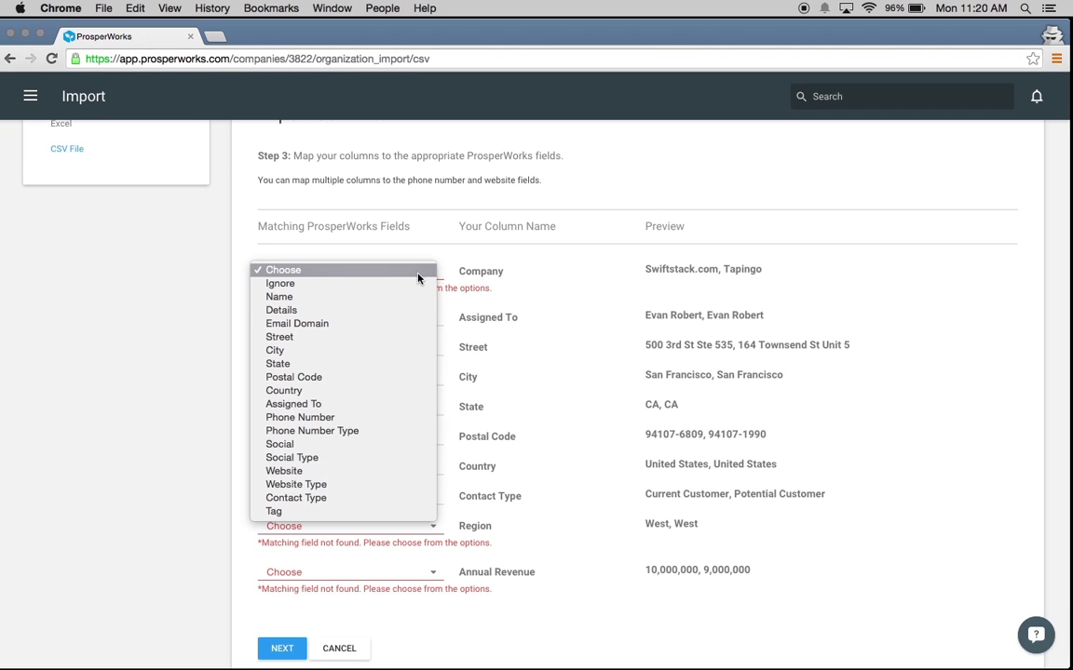
pyautogui.click(411, 298)
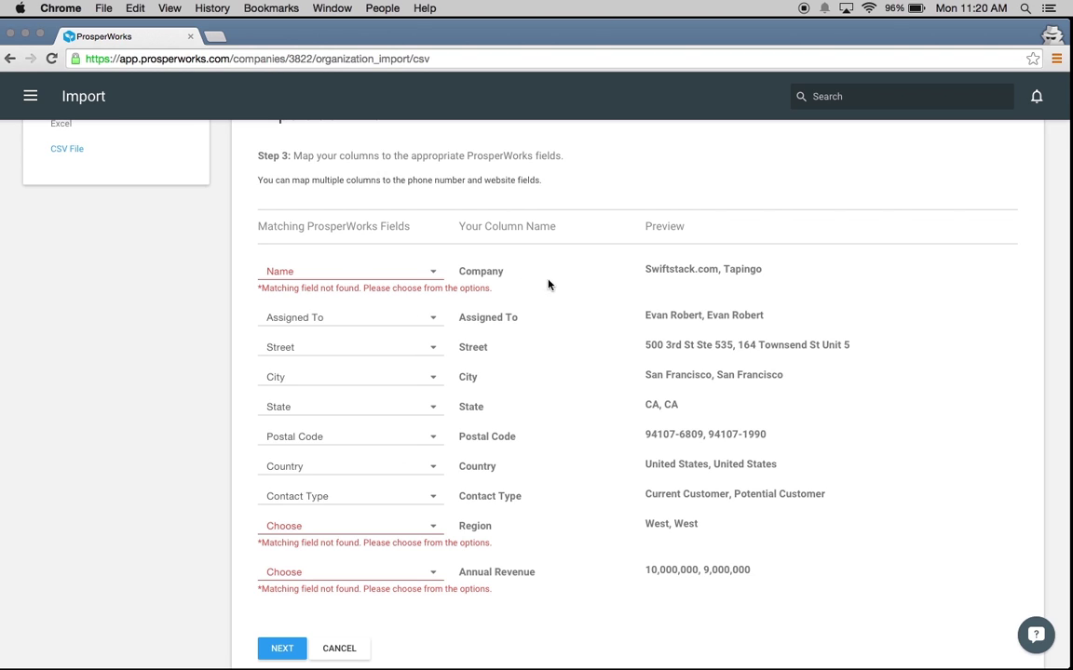
# Check the Region column's field options and close them without choosing a match
pyautogui.scroll(-3, 240, 260)
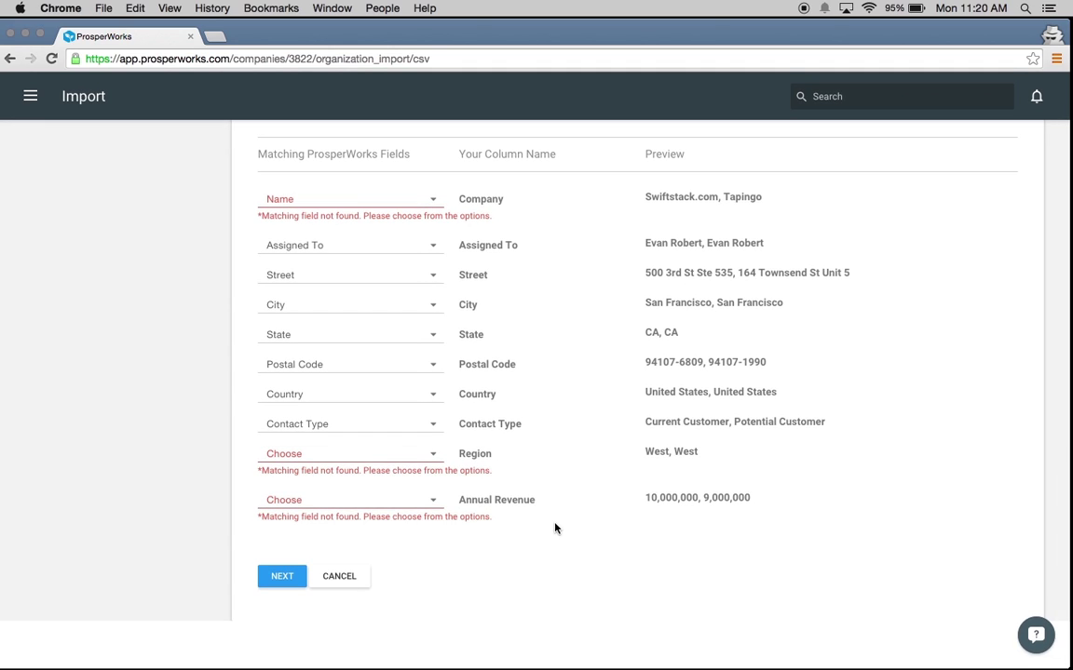
pyautogui.click(411, 455)
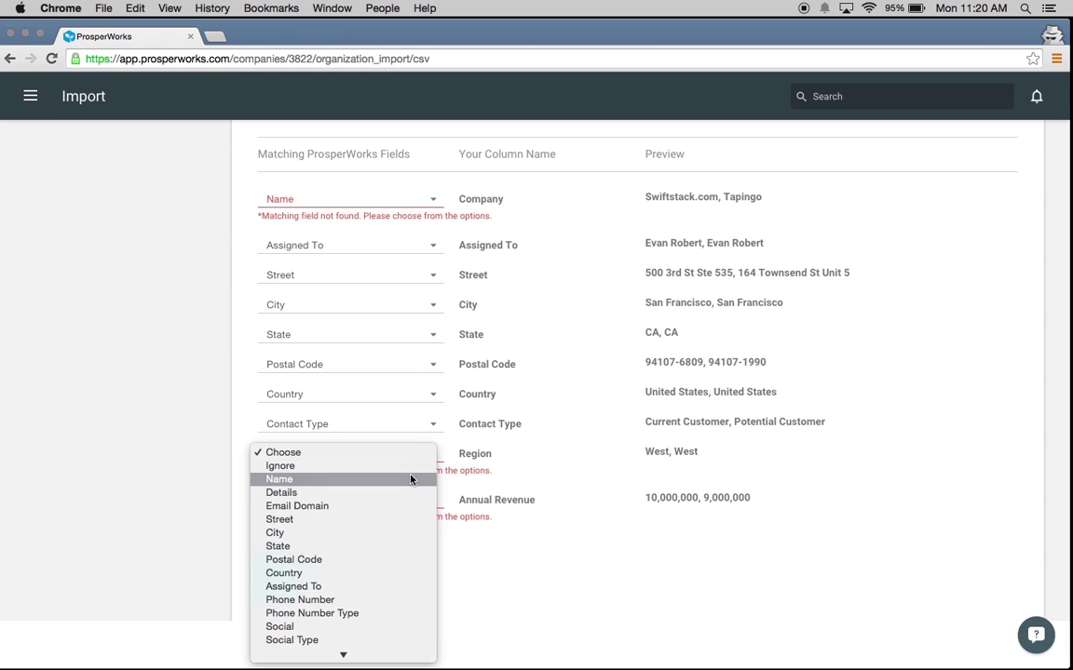
pyautogui.scroll(-2, 410, 479)
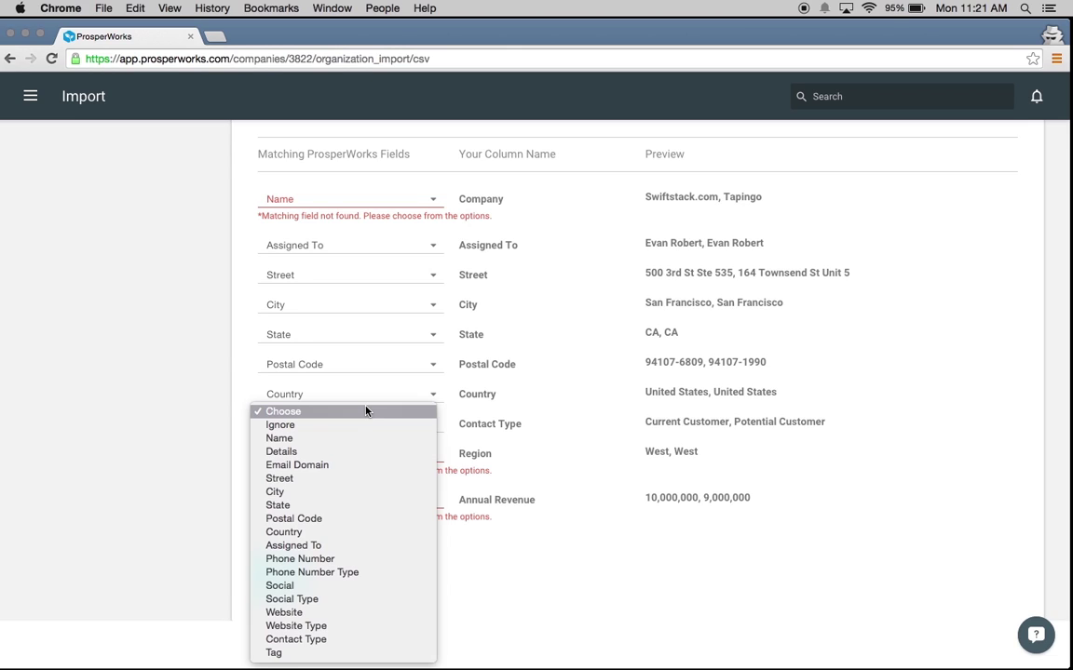
pyautogui.click(585, 530)
pyautogui.scroll(5, 400, 442)
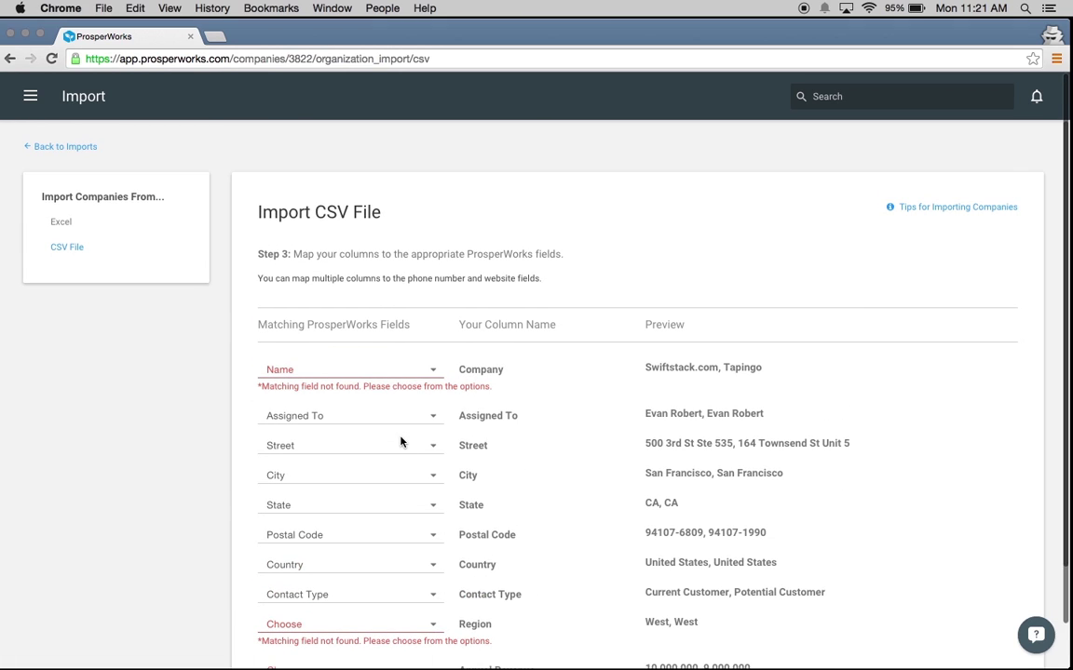
# In Custom Fields settings, create a new dropdown field labelled Region
pyautogui.click(30, 96)
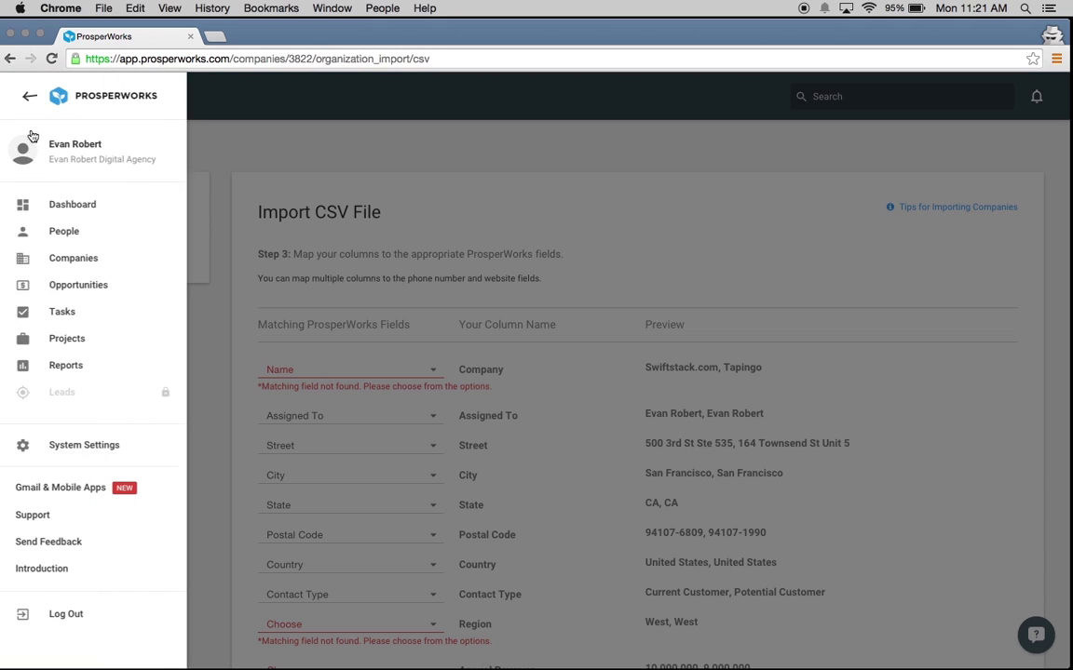
pyautogui.click(74, 445)
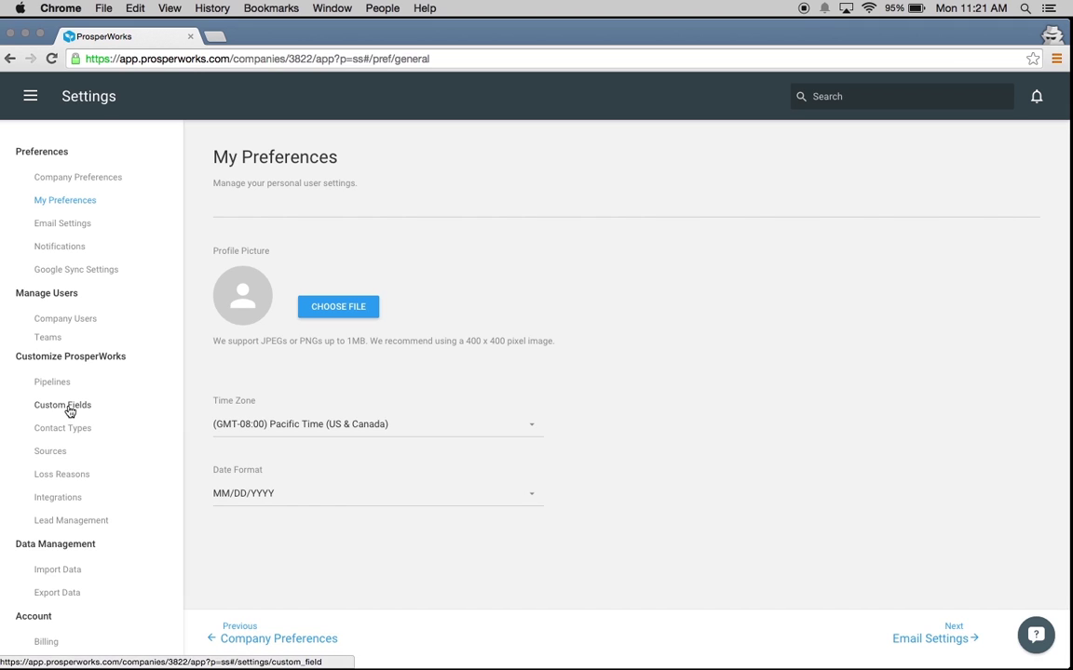
pyautogui.click(69, 408)
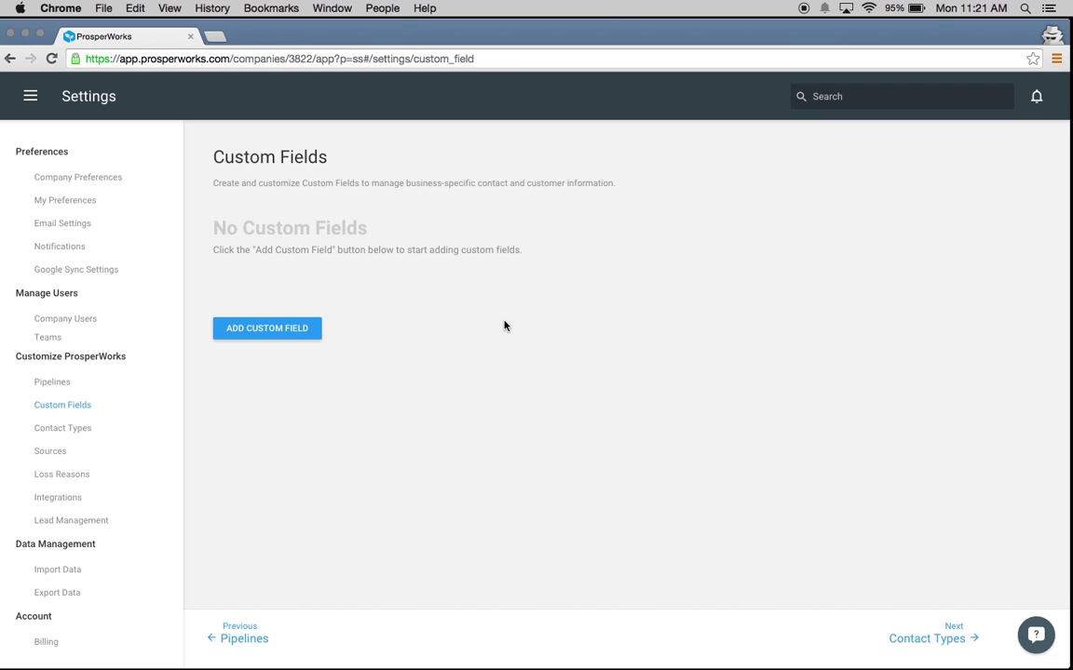
pyautogui.click(295, 332)
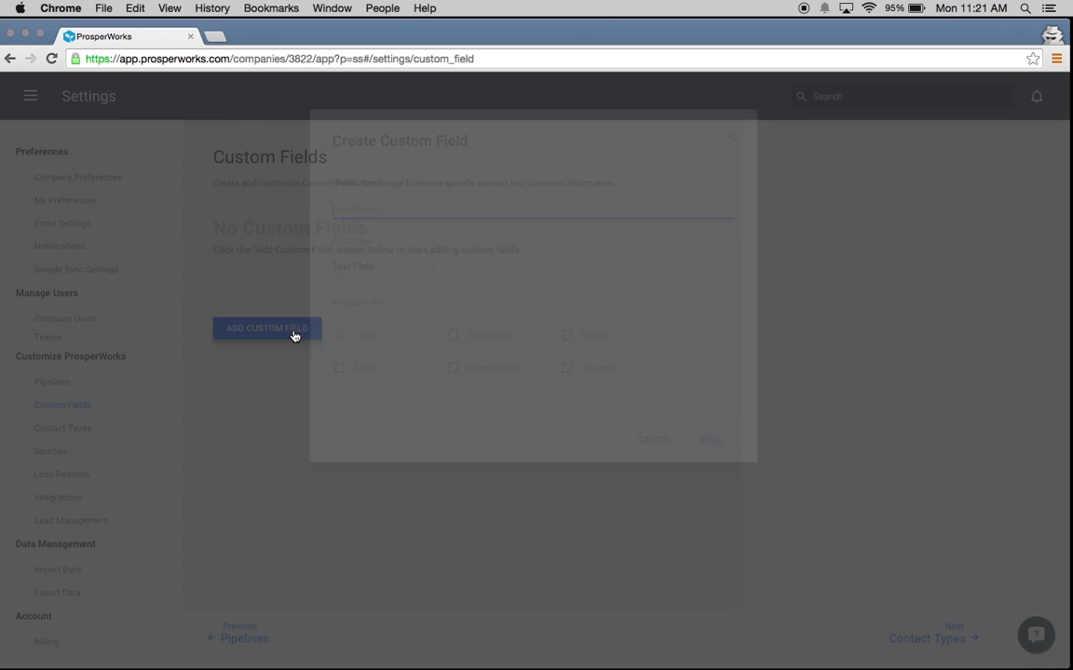
pyautogui.write('Region')
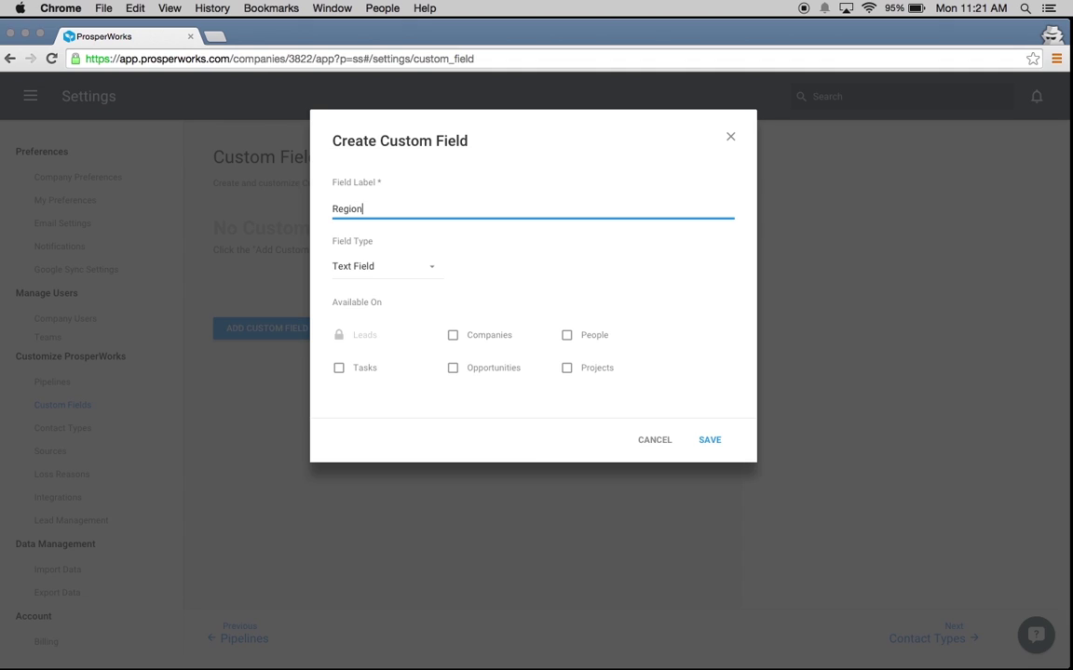
pyautogui.click(425, 268)
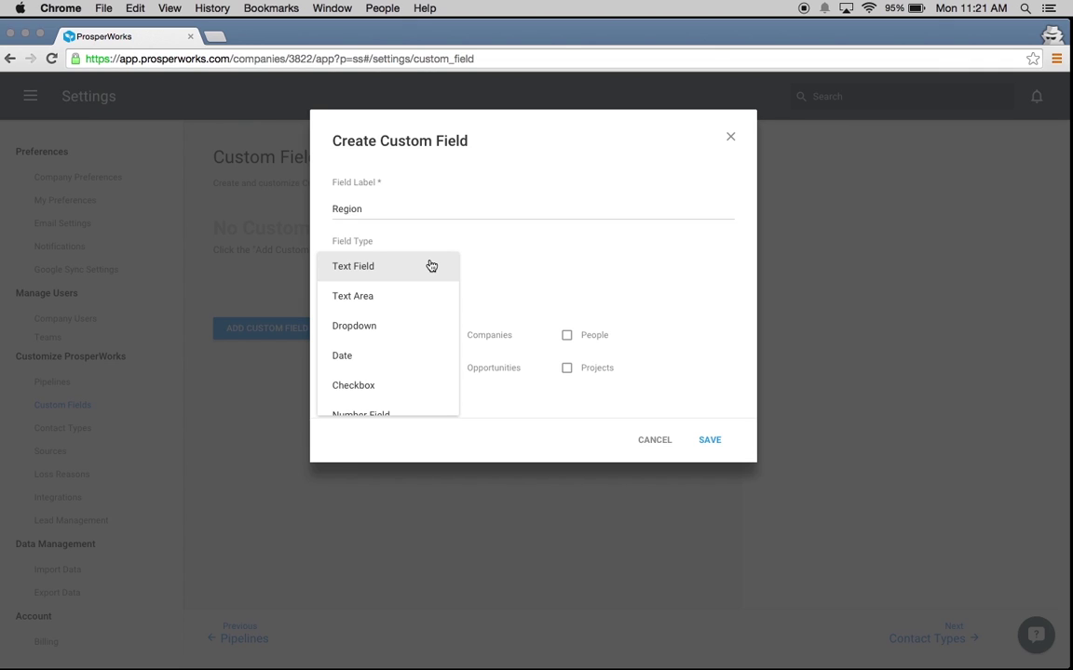
pyautogui.scroll(-3, 433, 279)
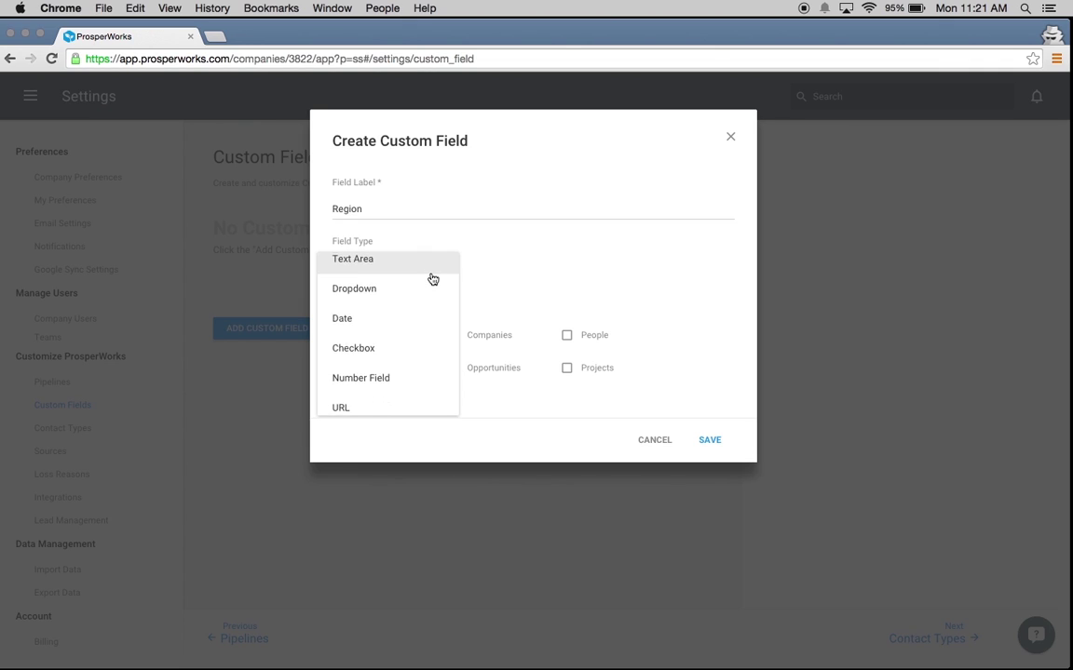
pyautogui.scroll(3, 433, 279)
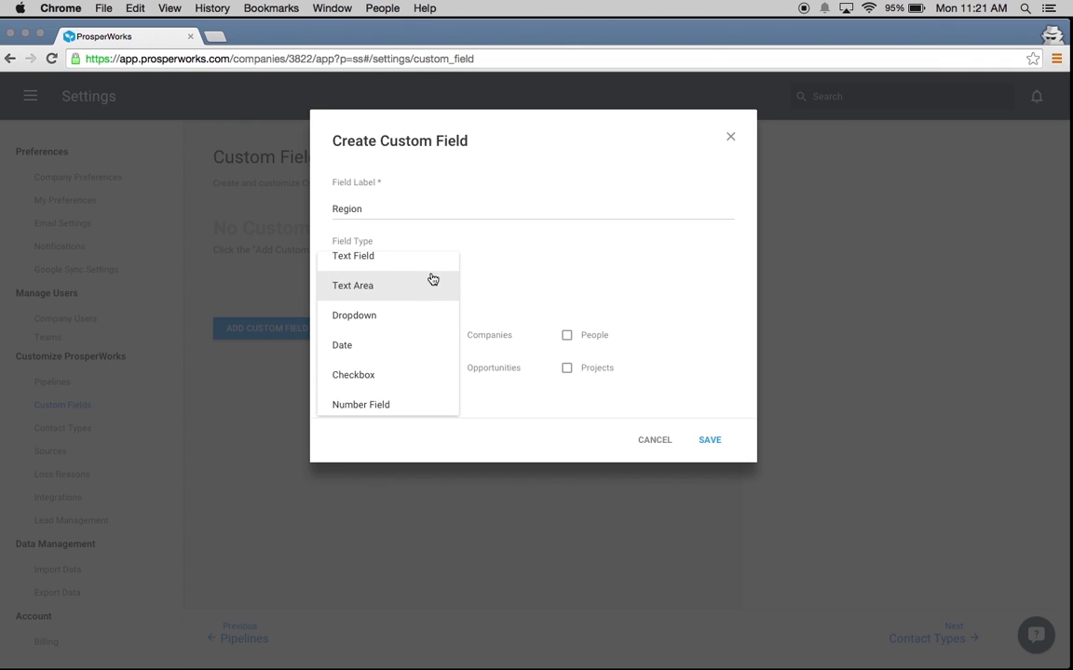
pyautogui.click(420, 329)
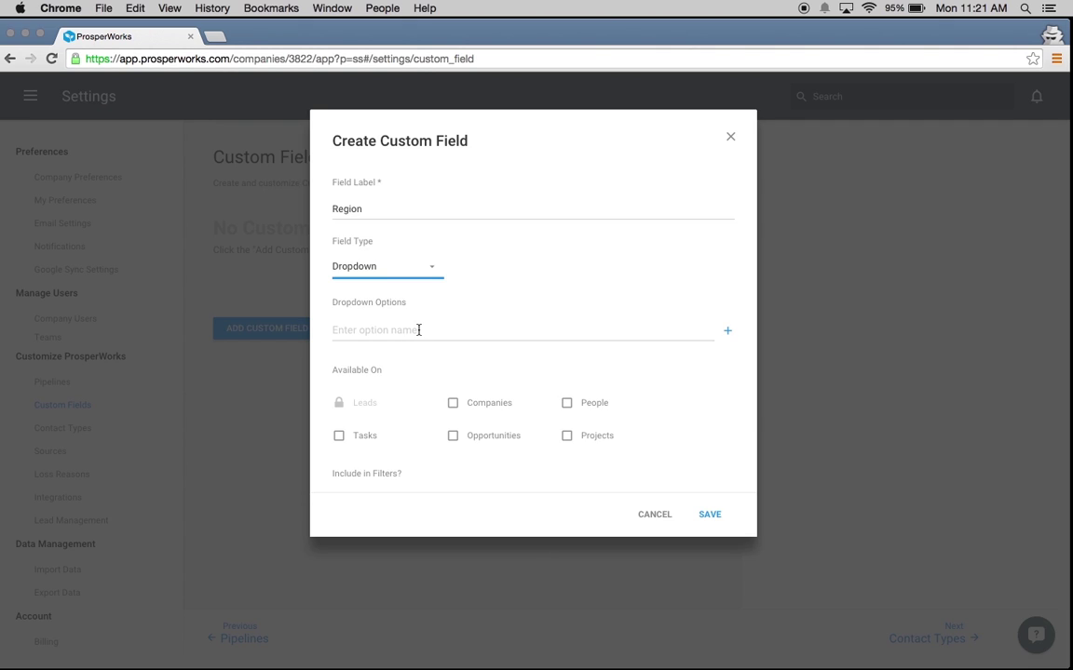
# Give the Region dropdown the options West, East and Central
pyautogui.write('West')
pyautogui.click(728, 333)
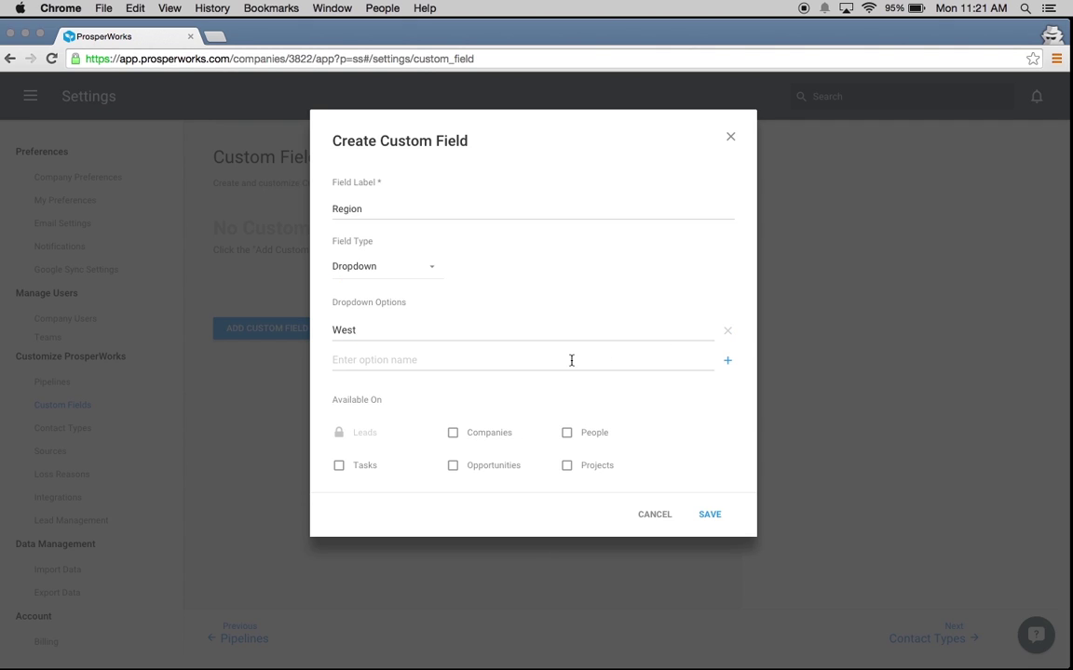
pyautogui.click(570, 359)
pyautogui.write('East')
pyautogui.click(728, 363)
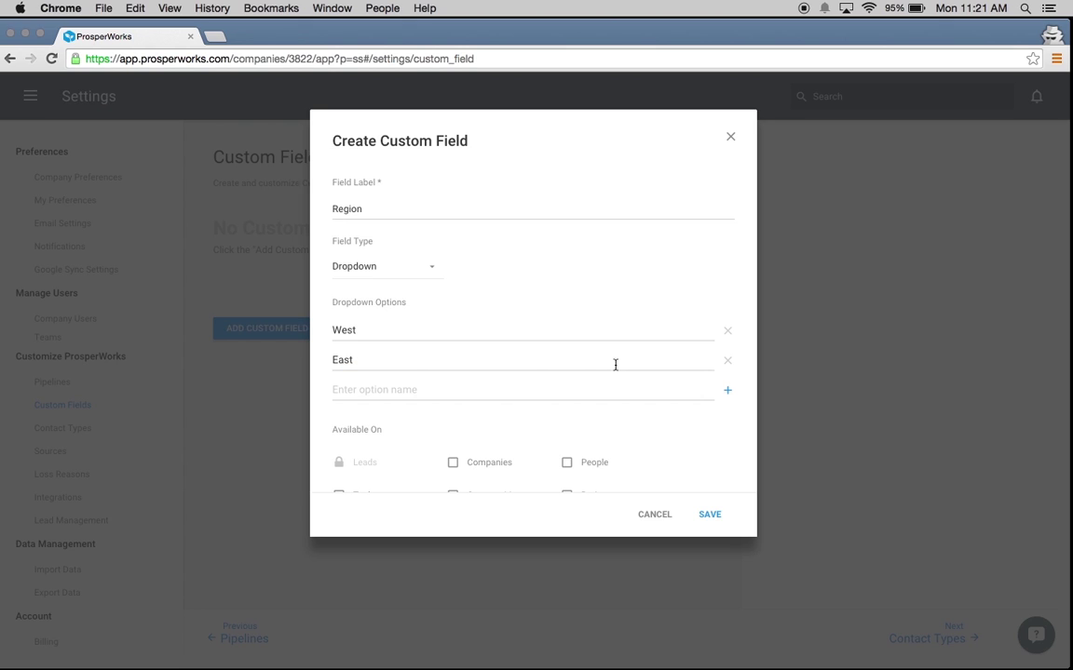
pyautogui.click(419, 390)
pyautogui.write('Central')
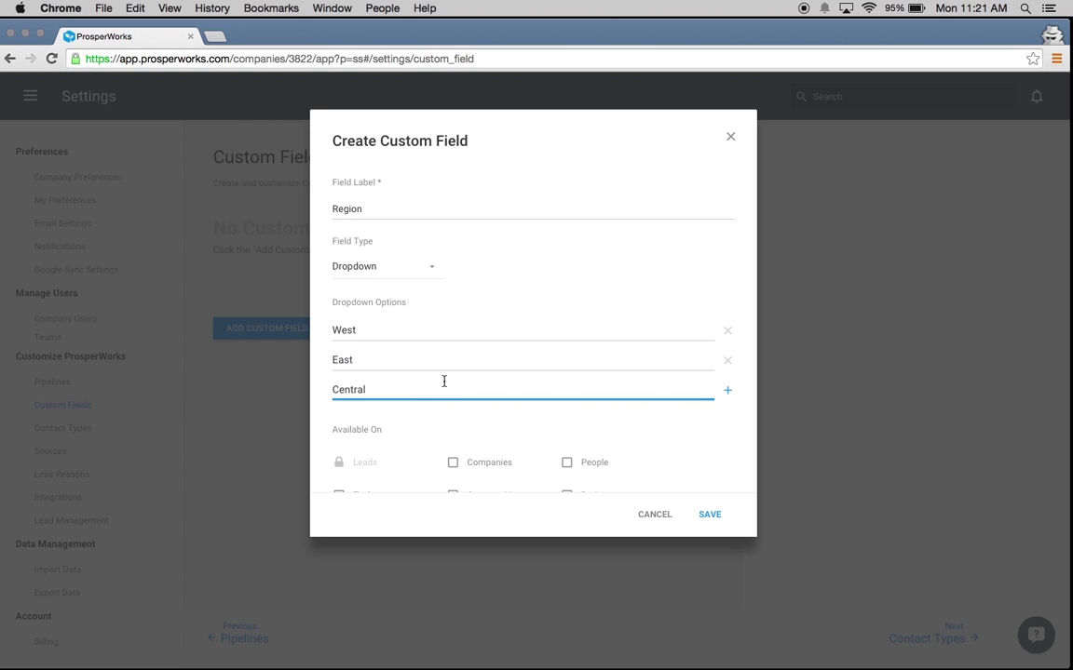
# Make Region available on Companies and People, include it in filters, and save
pyautogui.scroll(-3, 521, 440)
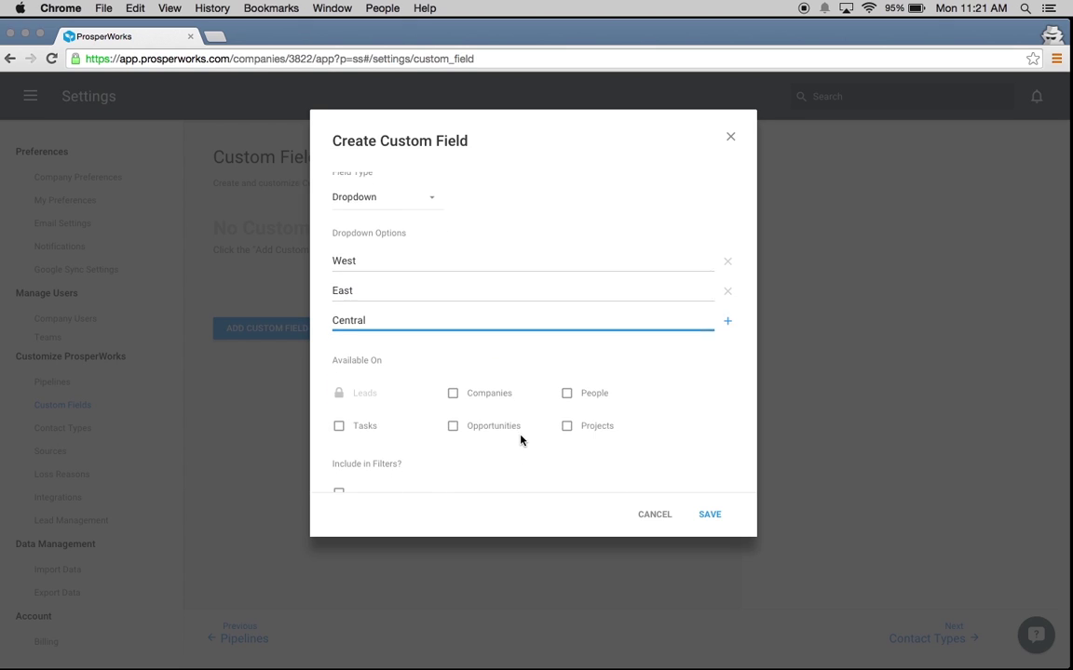
pyautogui.click(453, 394)
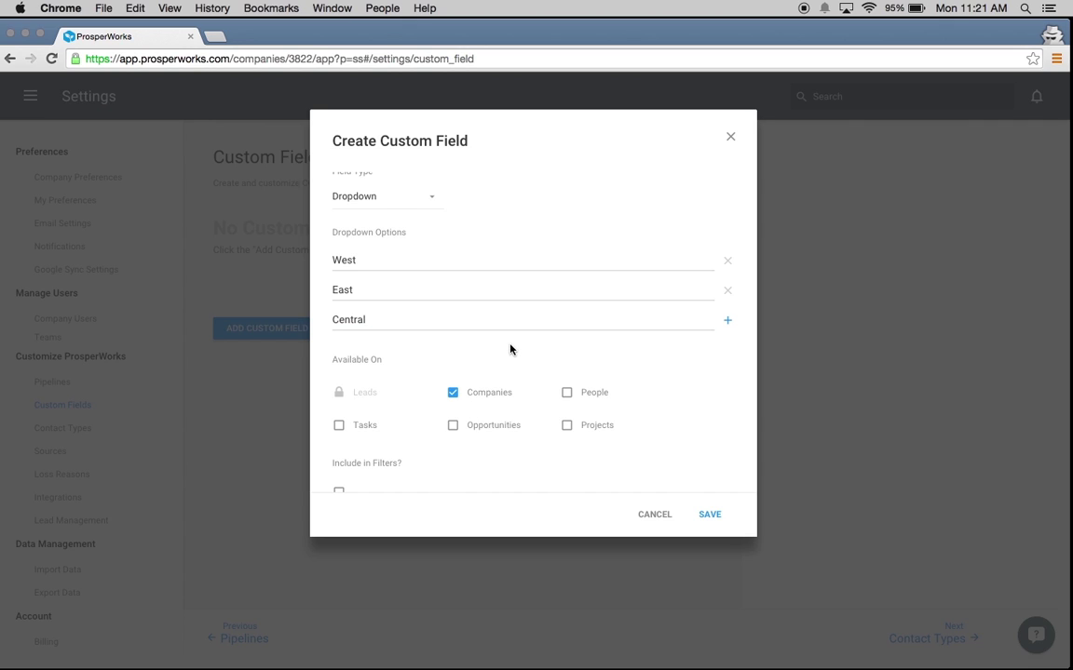
pyautogui.click(567, 395)
pyautogui.scroll(-2, 491, 354)
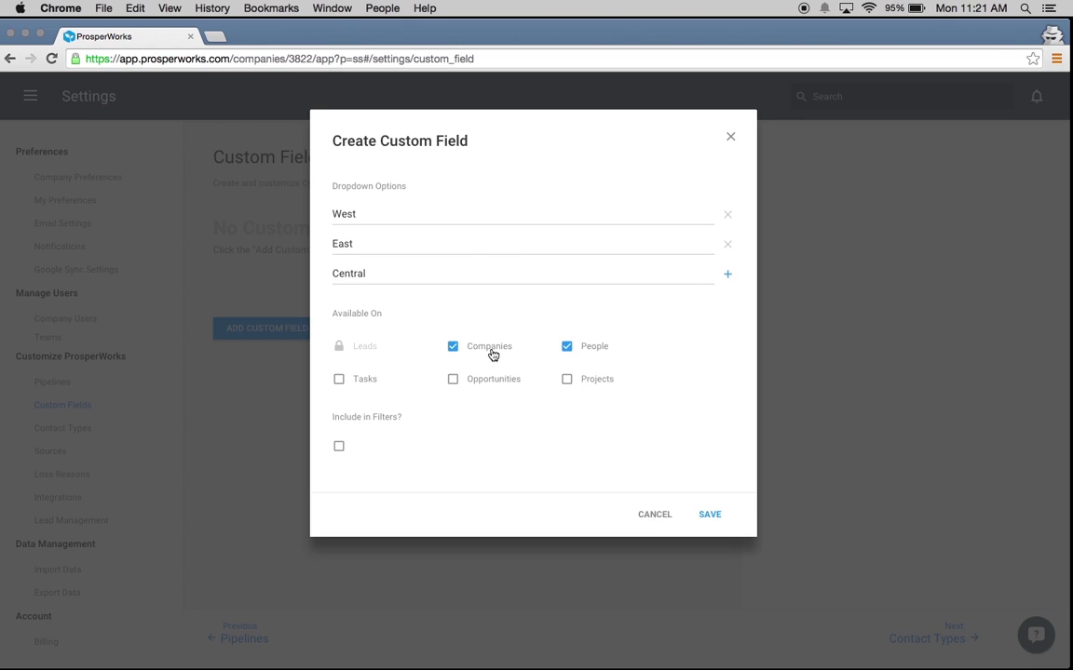
pyautogui.click(339, 449)
pyautogui.click(713, 518)
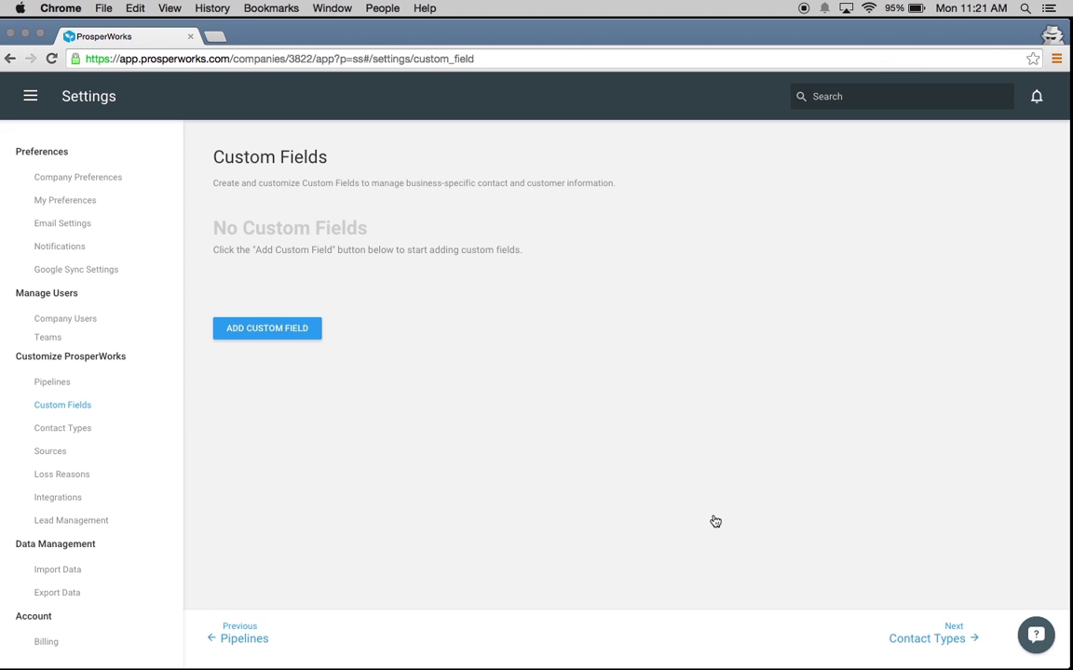
# Add an Annual Revenue text field available on Companies and save it
pyautogui.click(300, 330)
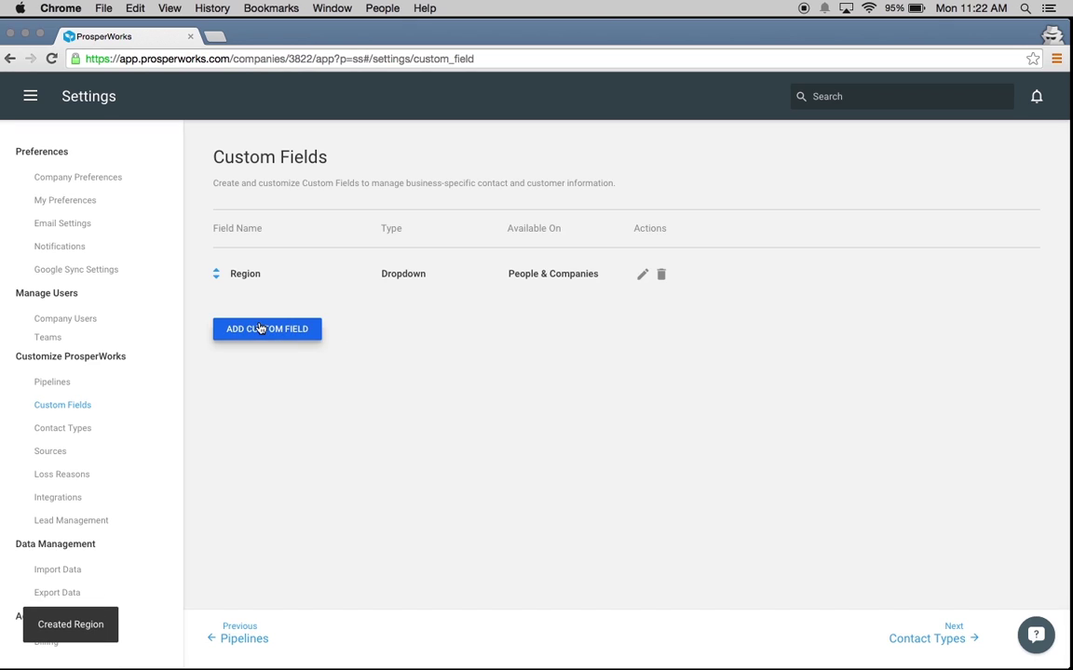
pyautogui.write('Ann')
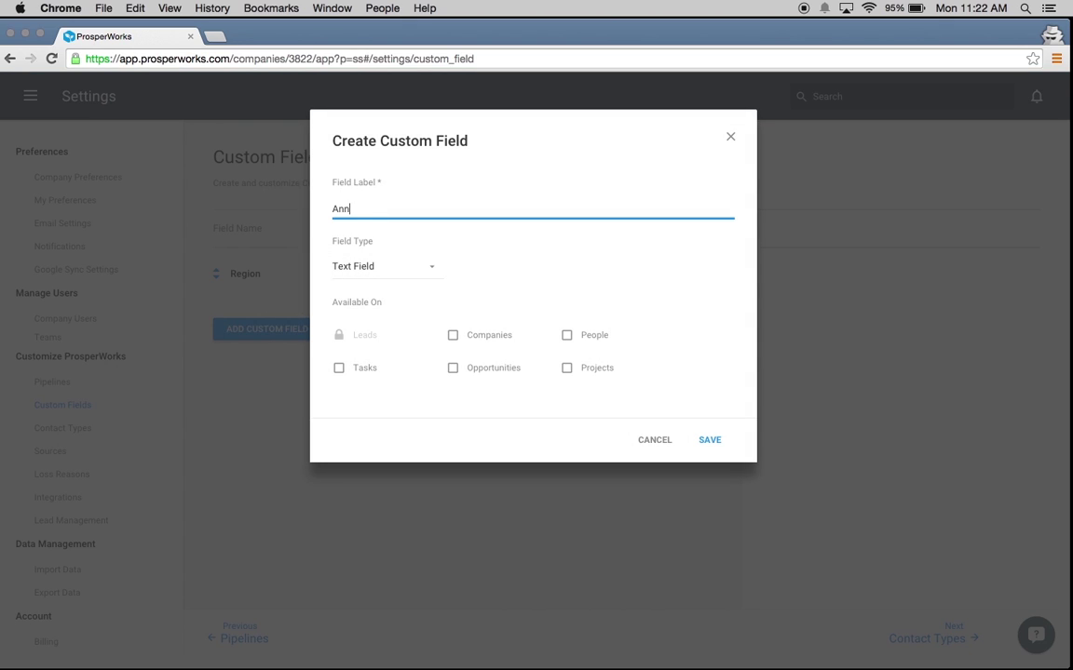
pyautogui.write('ual Revenue')
pyautogui.click(408, 276)
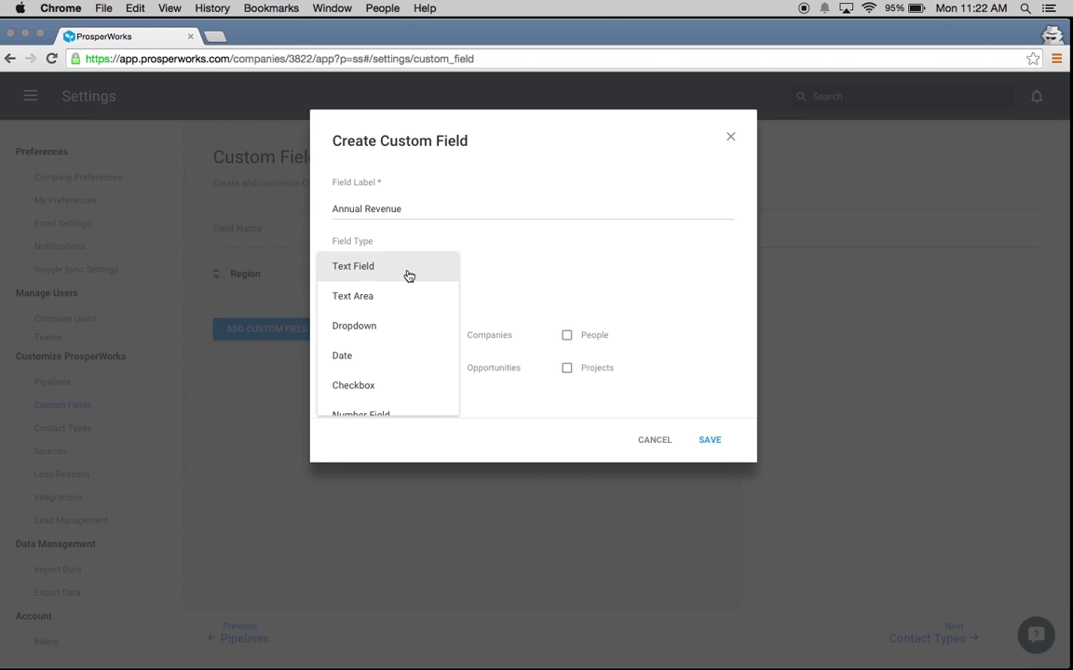
pyautogui.click(539, 259)
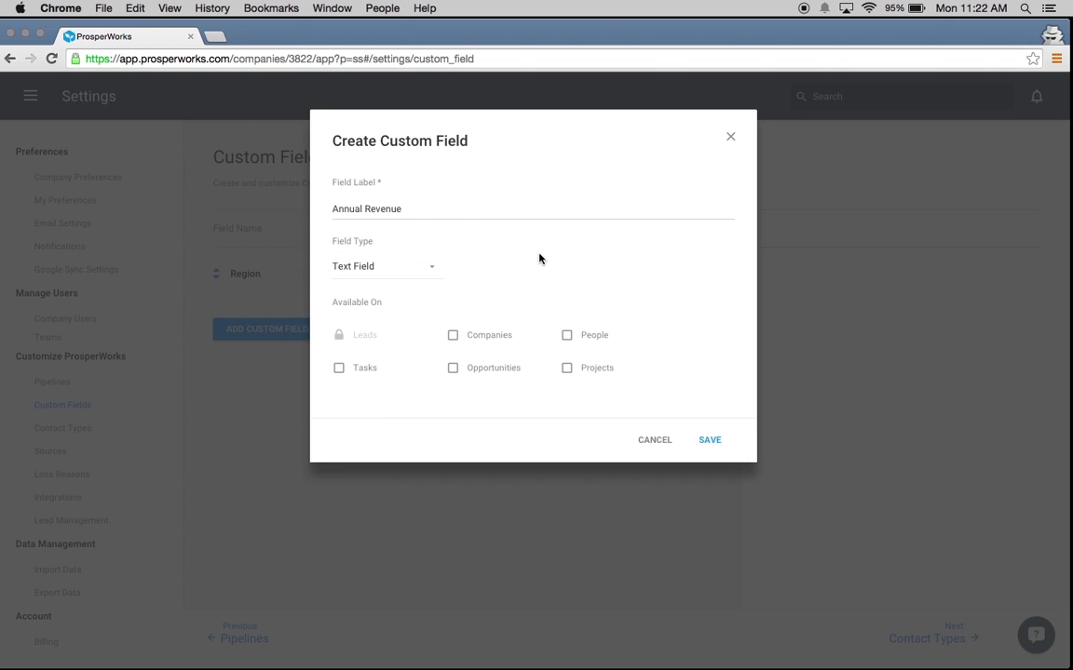
pyautogui.click(453, 337)
pyautogui.click(718, 447)
pyautogui.scroll(-1, 28, 391)
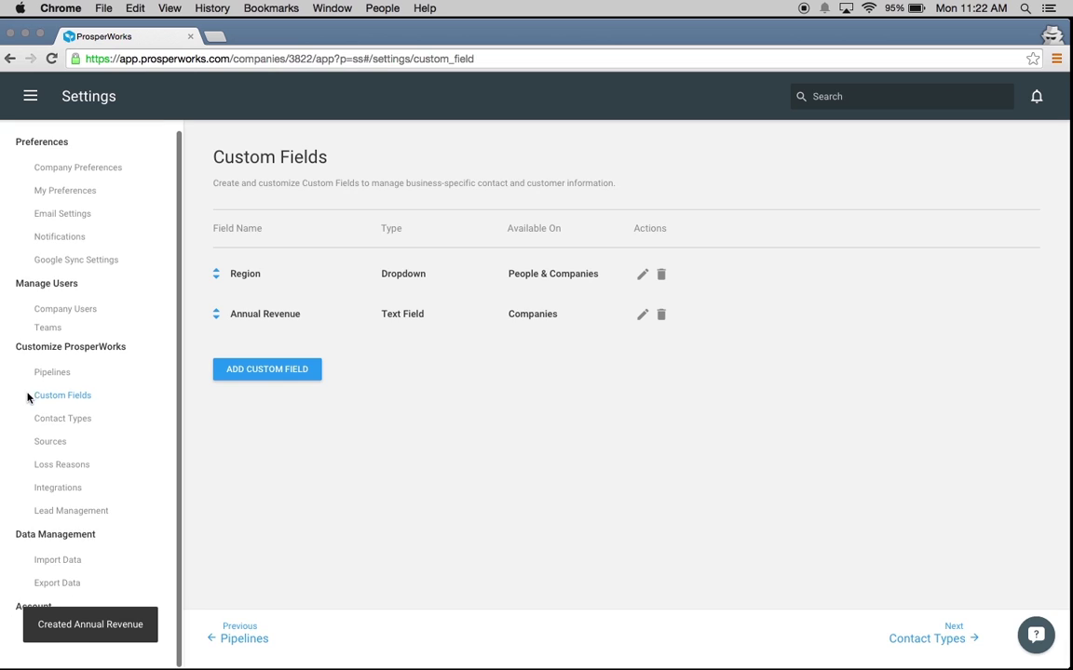
# Restart the CSV company import and upload the company list CSV
pyautogui.click(73, 558)
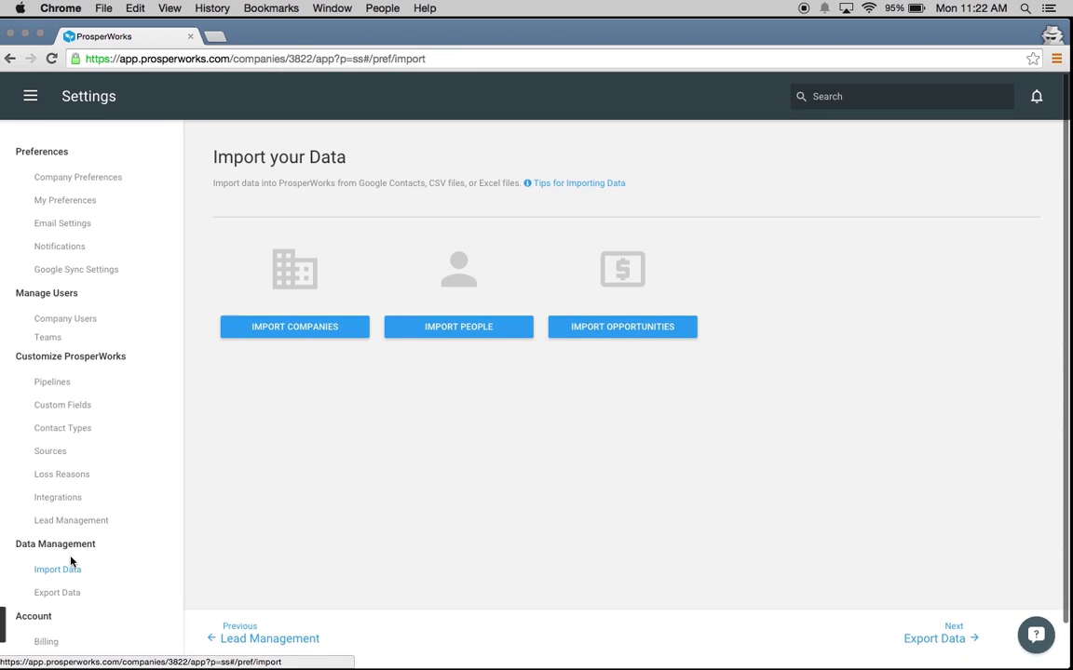
pyautogui.click(288, 333)
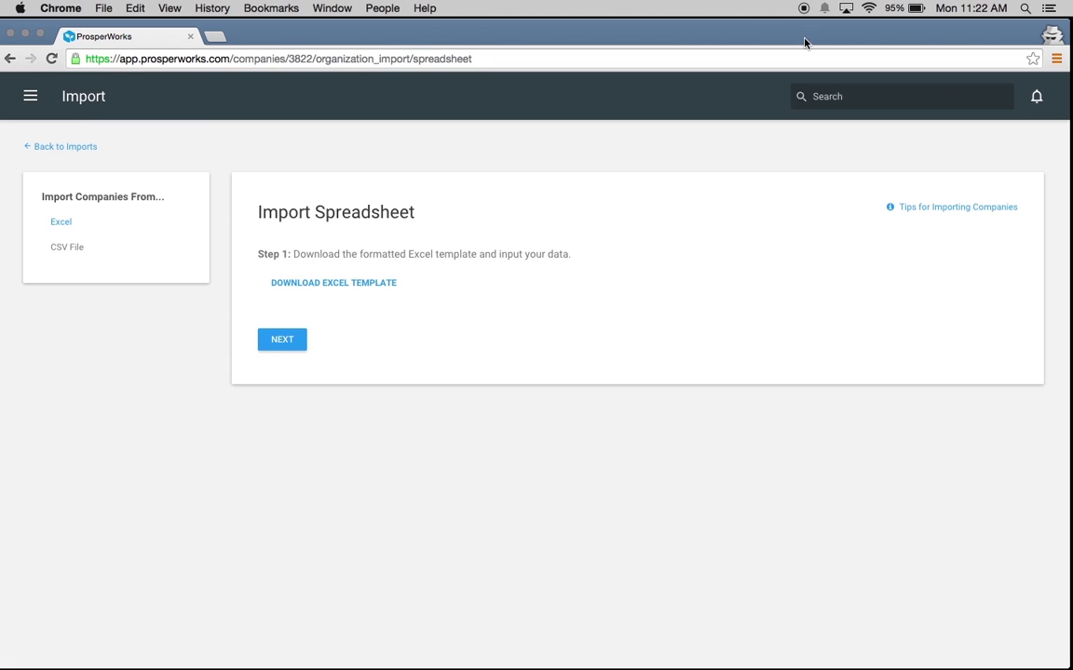
pyautogui.moveTo(802, 43); pyautogui.dragTo(774, 42)
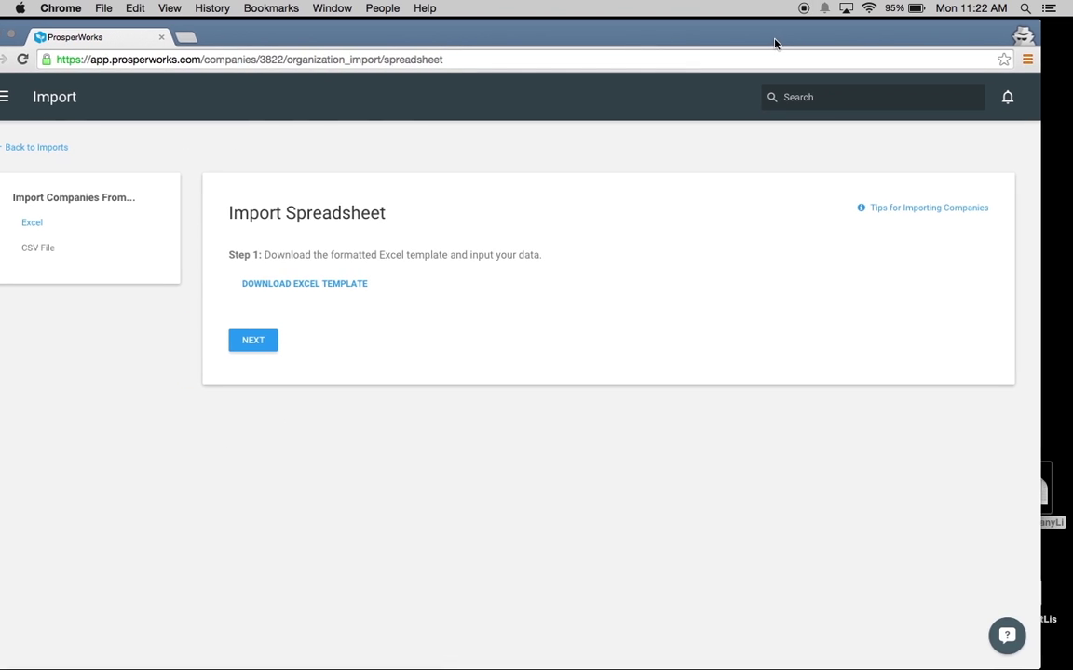
pyautogui.click(39, 248)
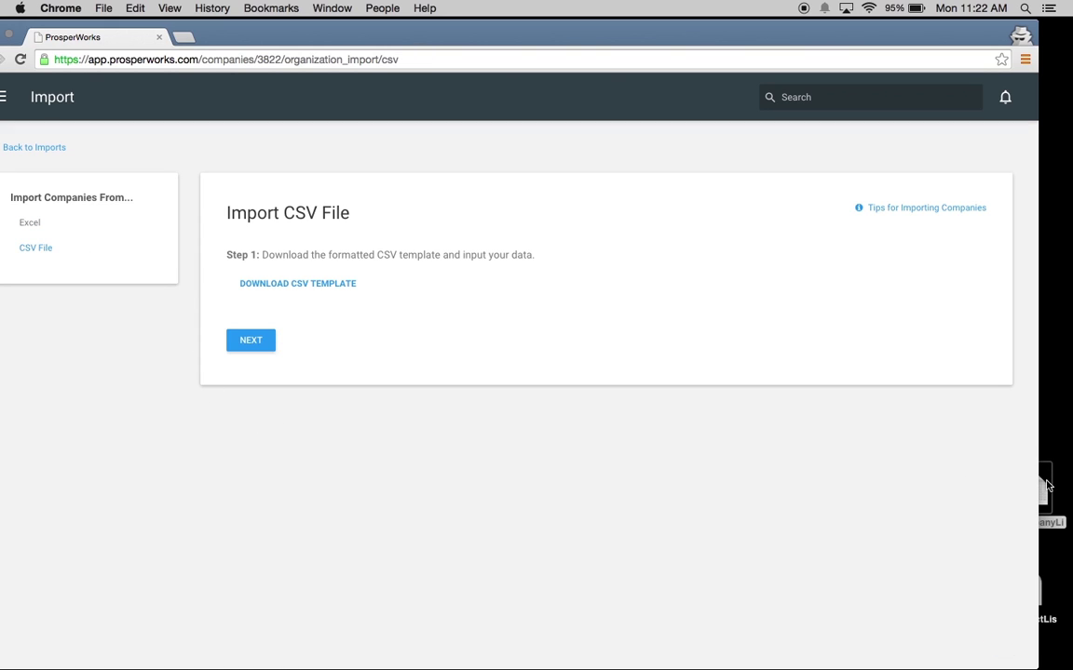
pyautogui.click(251, 340)
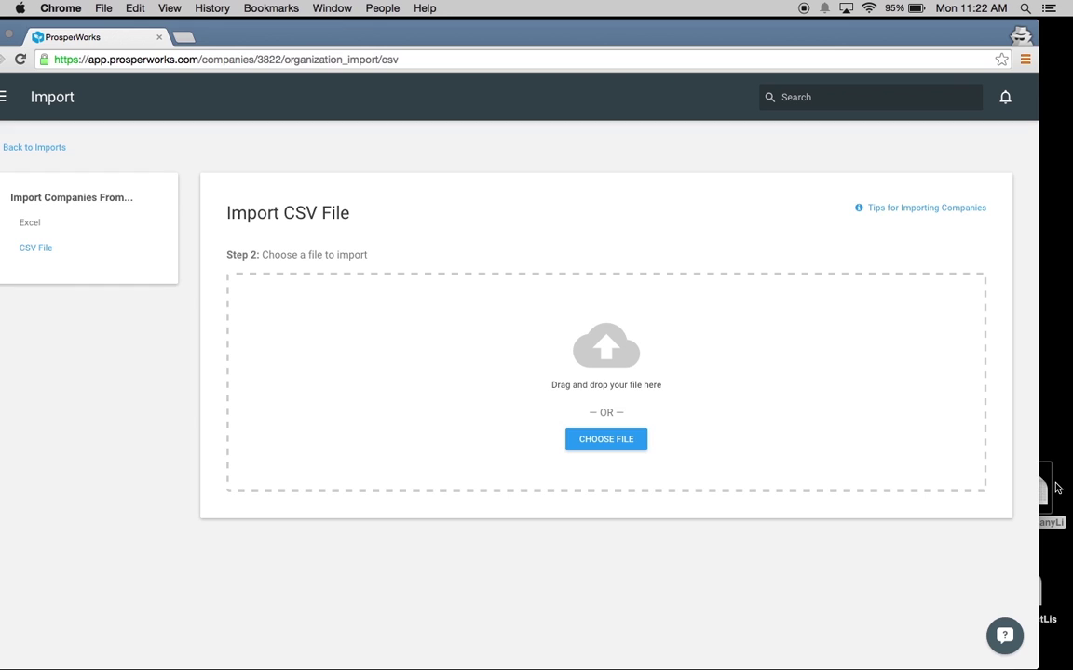
pyautogui.moveTo(1043, 489); pyautogui.dragTo(806, 380)
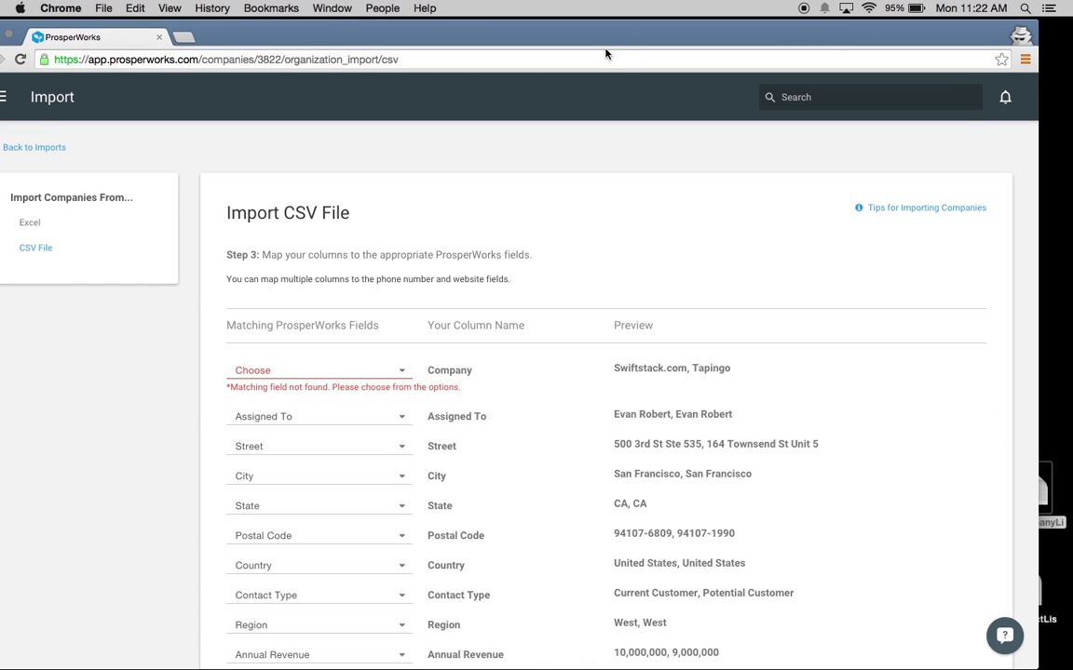
# Map the Company column to Name and review the remaining column mappings
pyautogui.moveTo(594, 44); pyautogui.dragTo(633, 42)
pyautogui.scroll(-3, 469, 335)
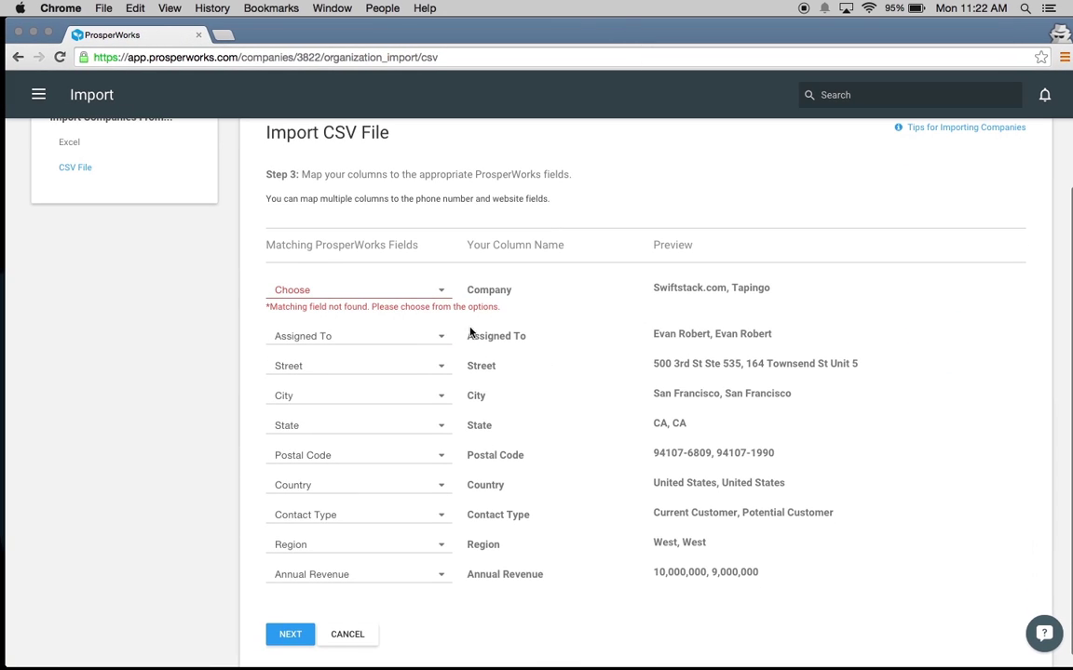
pyautogui.click(419, 293)
pyautogui.click(409, 317)
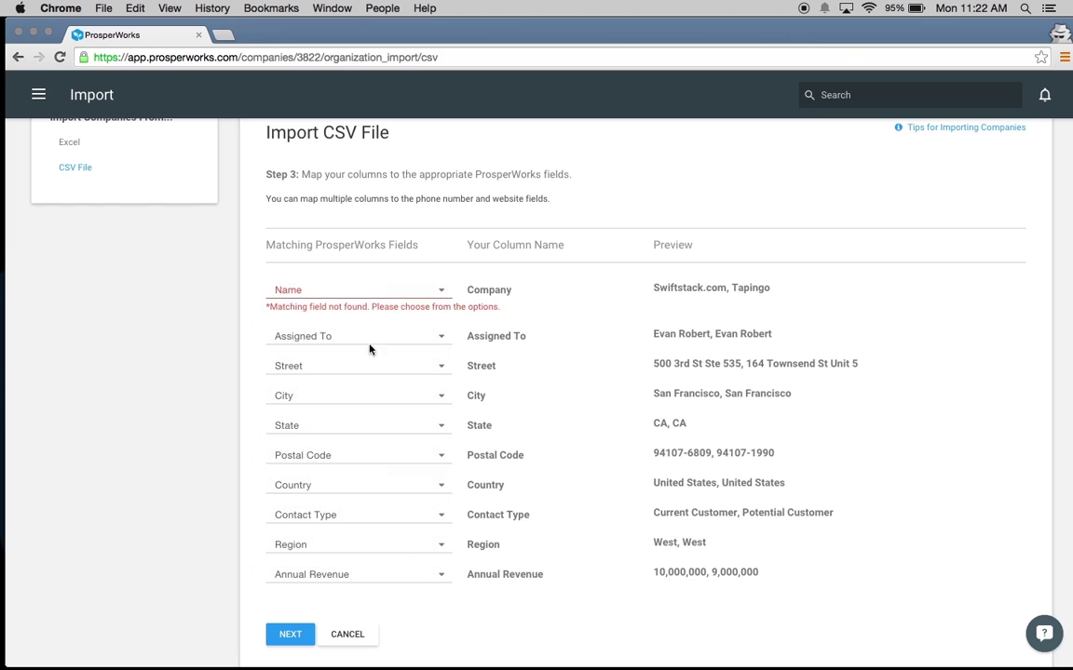
pyautogui.scroll(-1, 124, 387)
pyautogui.scroll(-2, 125, 389)
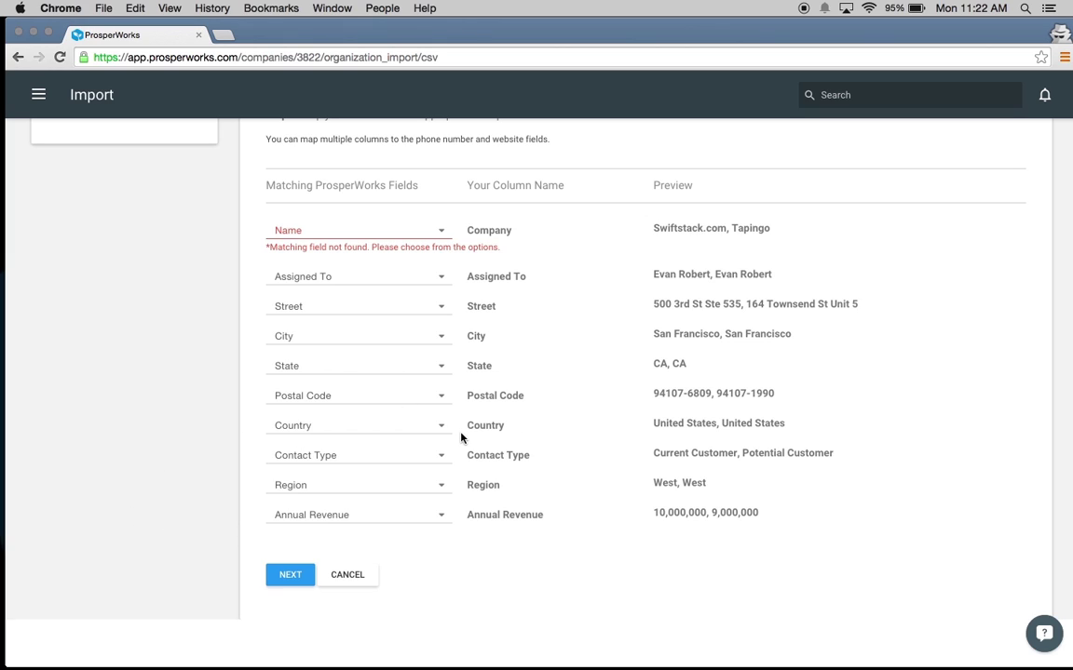
# Import all checked companies from the CSV and dismiss the completion message
pyautogui.click(289, 576)
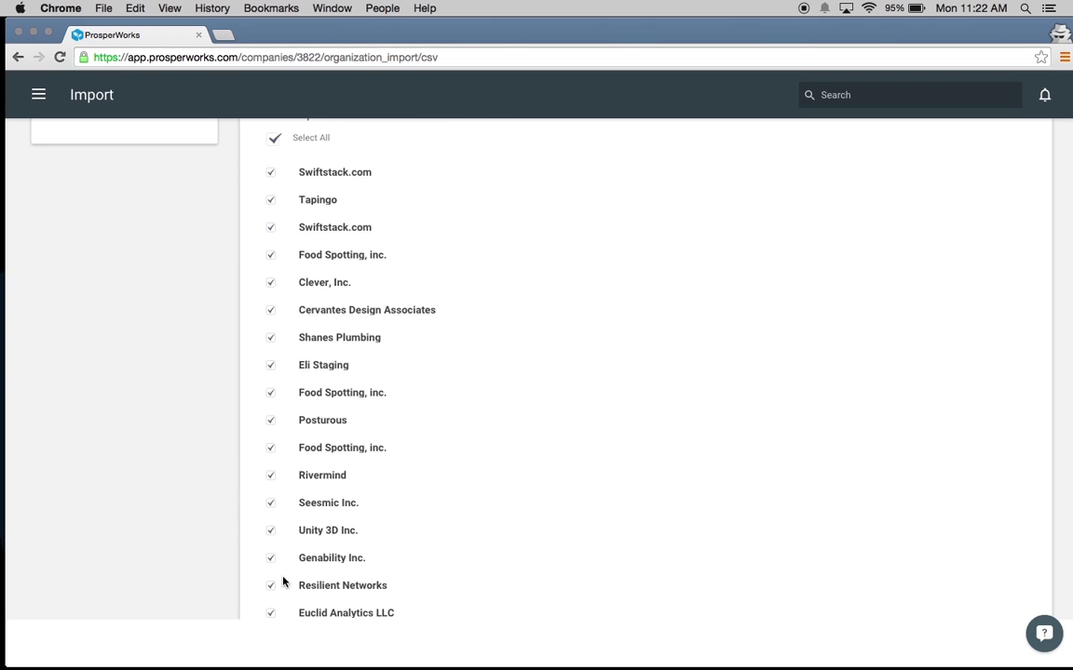
pyautogui.scroll(-10, 544, 317)
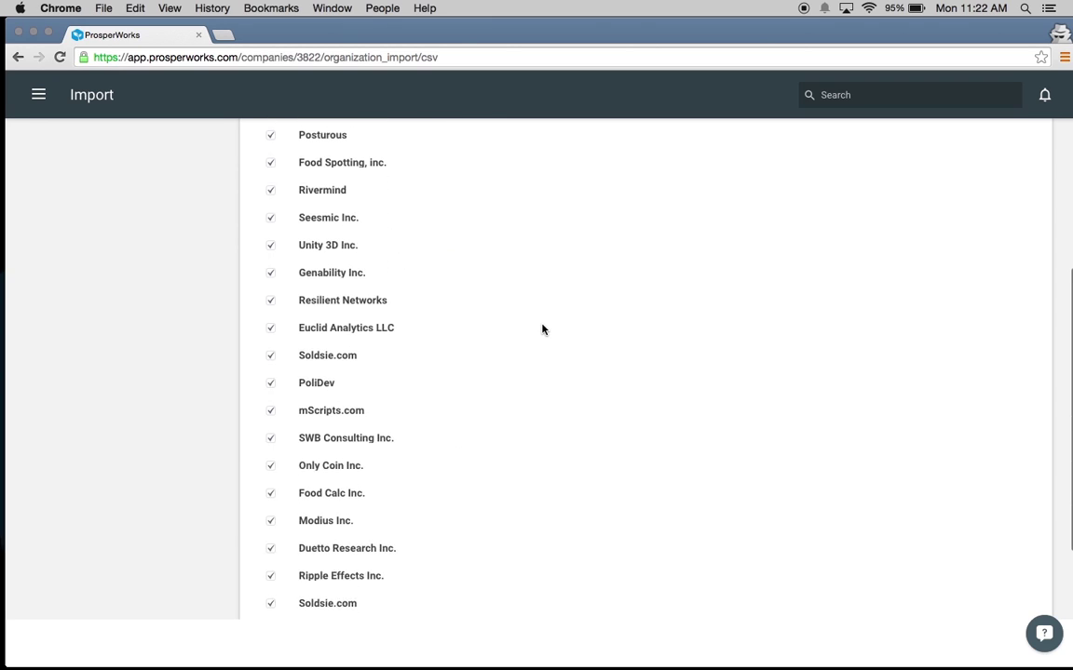
pyautogui.scroll(10, 542, 336)
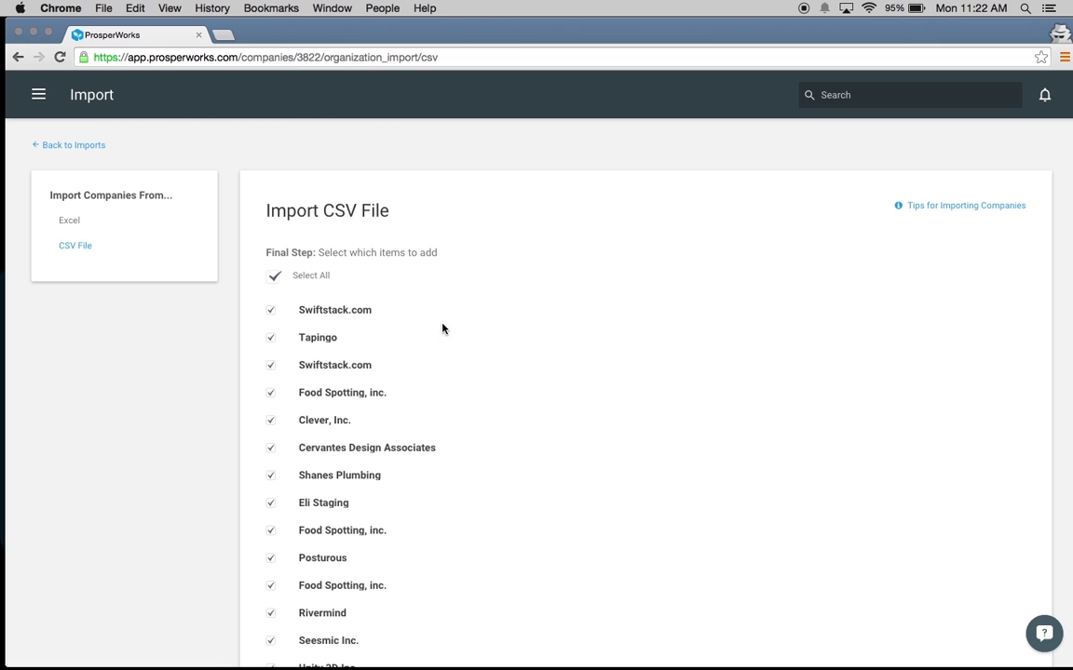
pyautogui.scroll(-10, 442, 327)
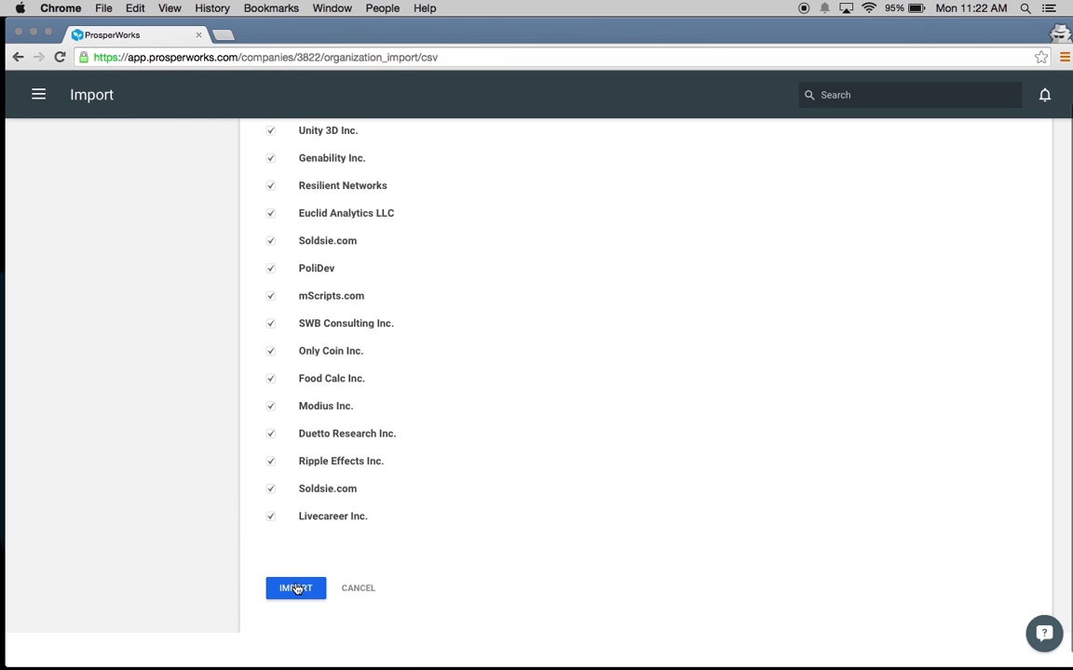
pyautogui.click(296, 589)
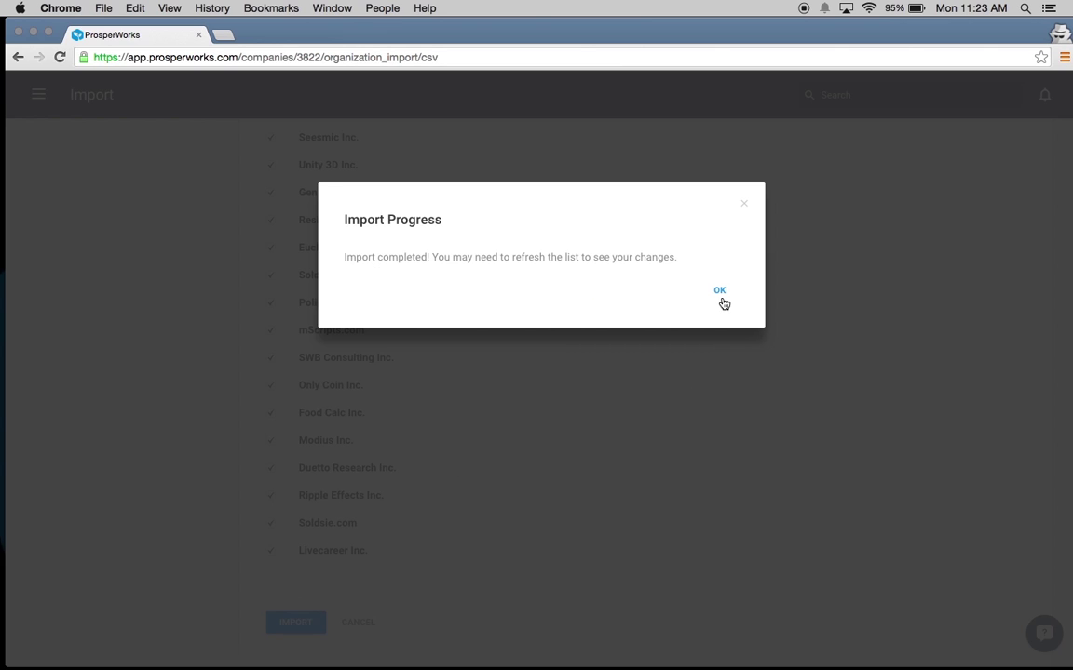
pyautogui.click(719, 294)
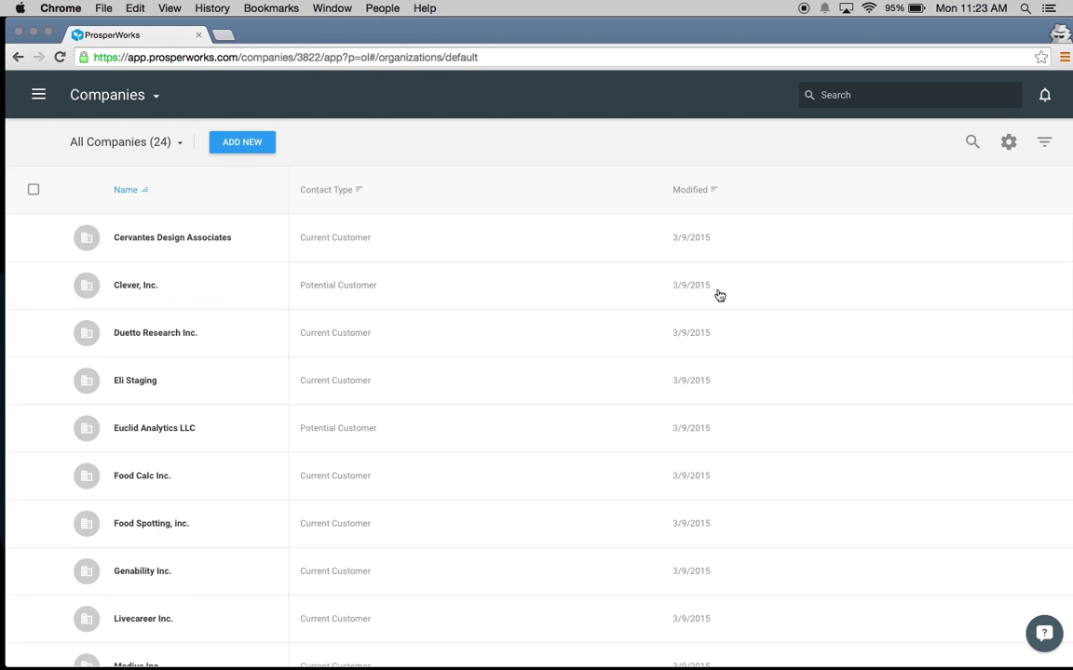
# Scroll through the 24 imported companies in the Companies list
pyautogui.scroll(-5, 489, 267)
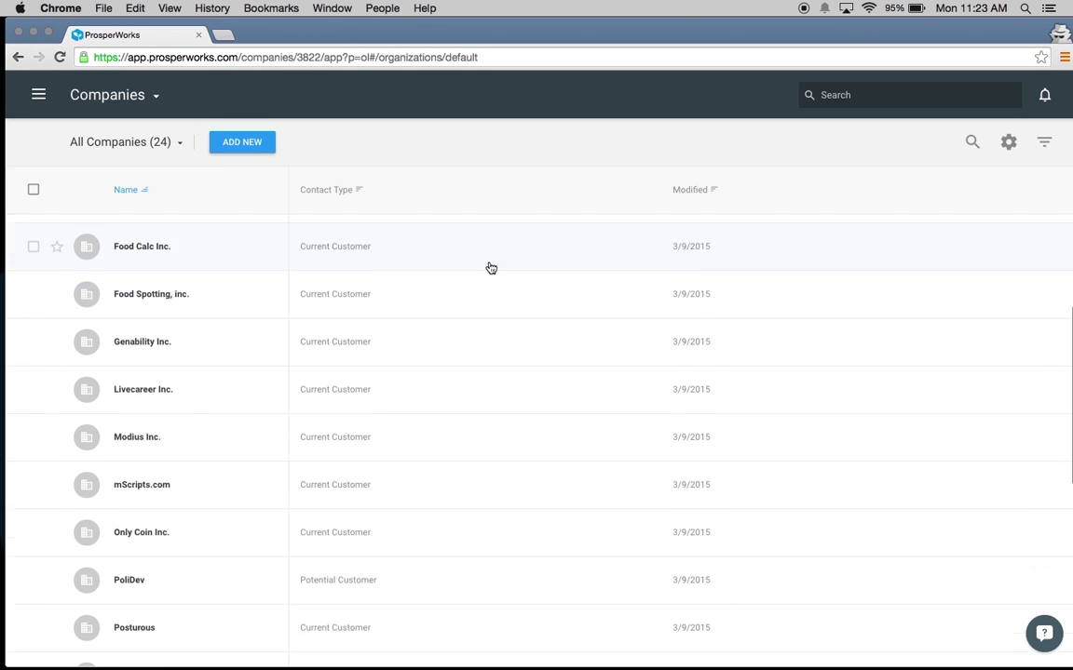
pyautogui.scroll(-4, 491, 268)
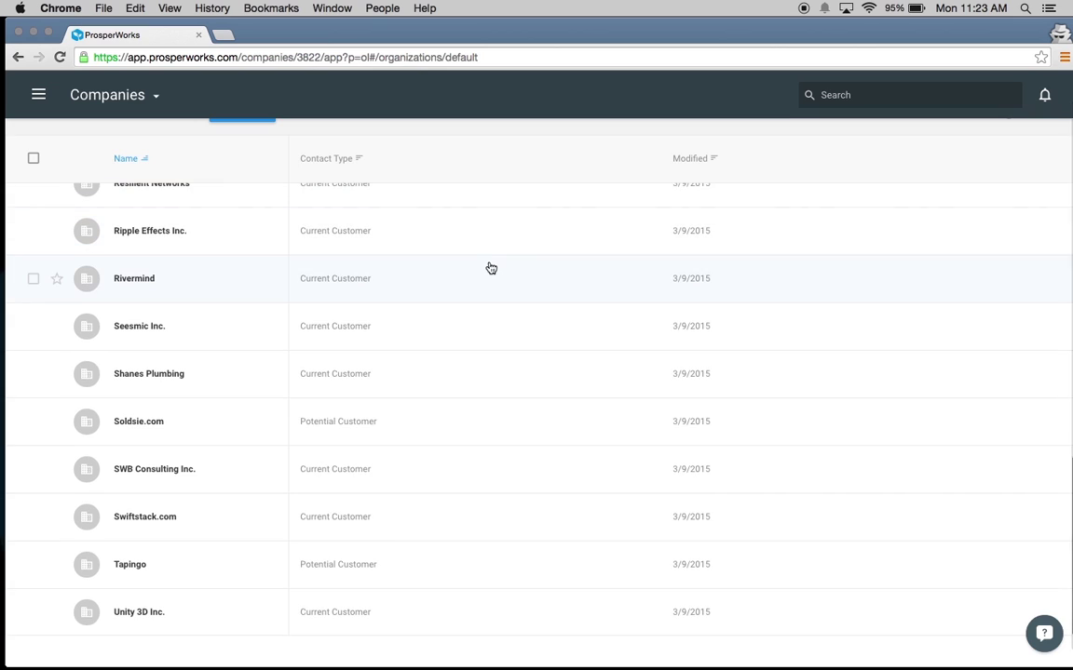
pyautogui.scroll(10, 490, 261)
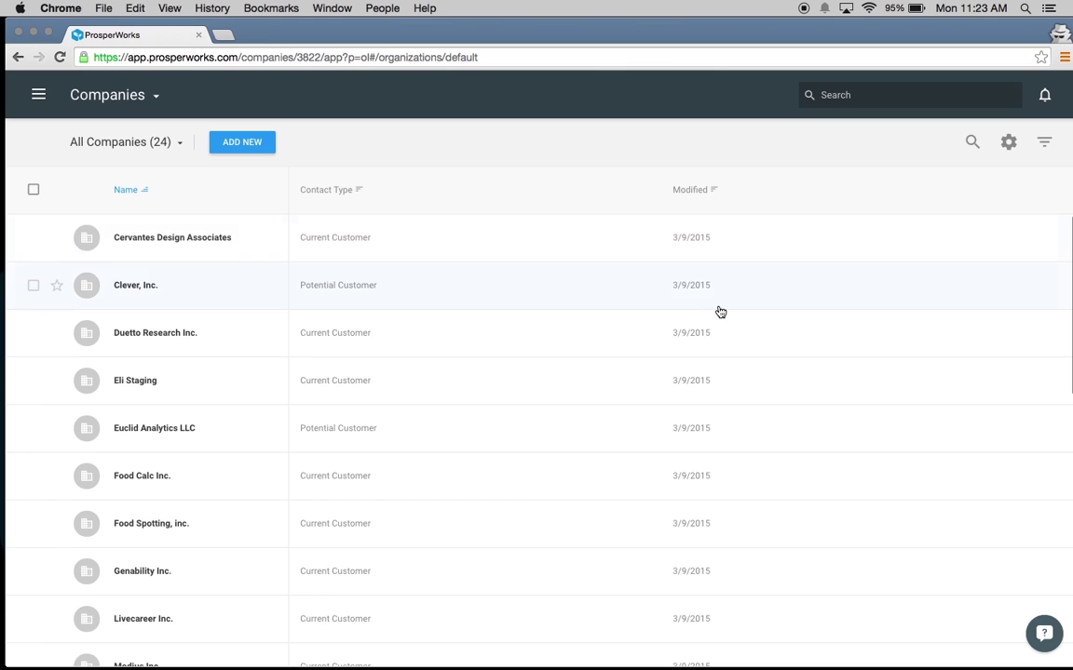
# Add the Region column to the Companies table through the column customization options
pyautogui.click(1007, 144)
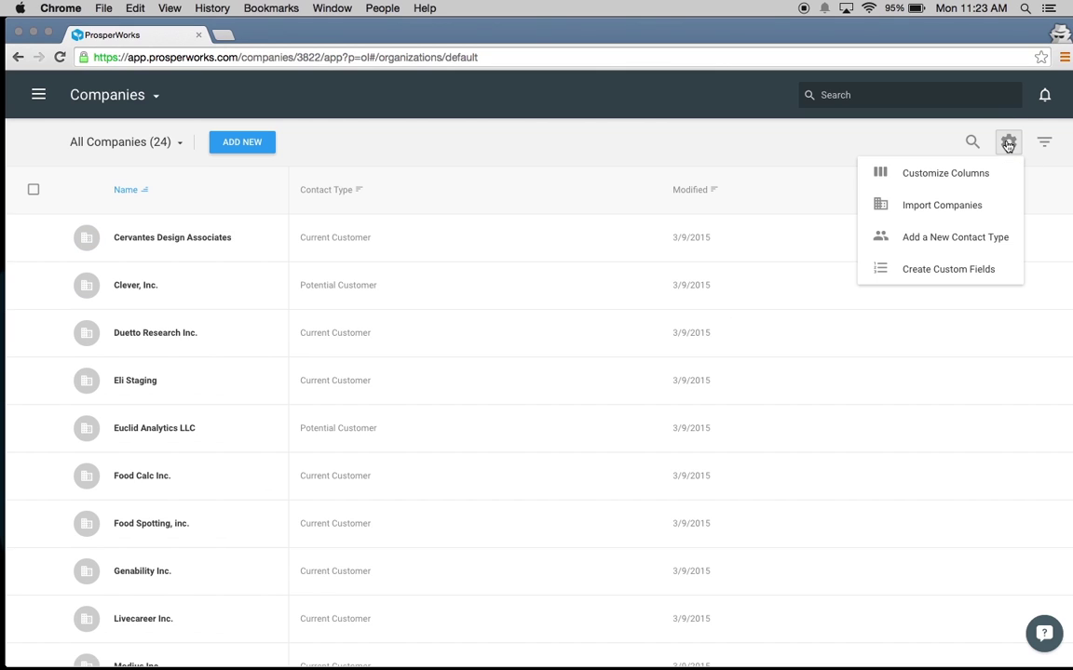
pyautogui.click(913, 174)
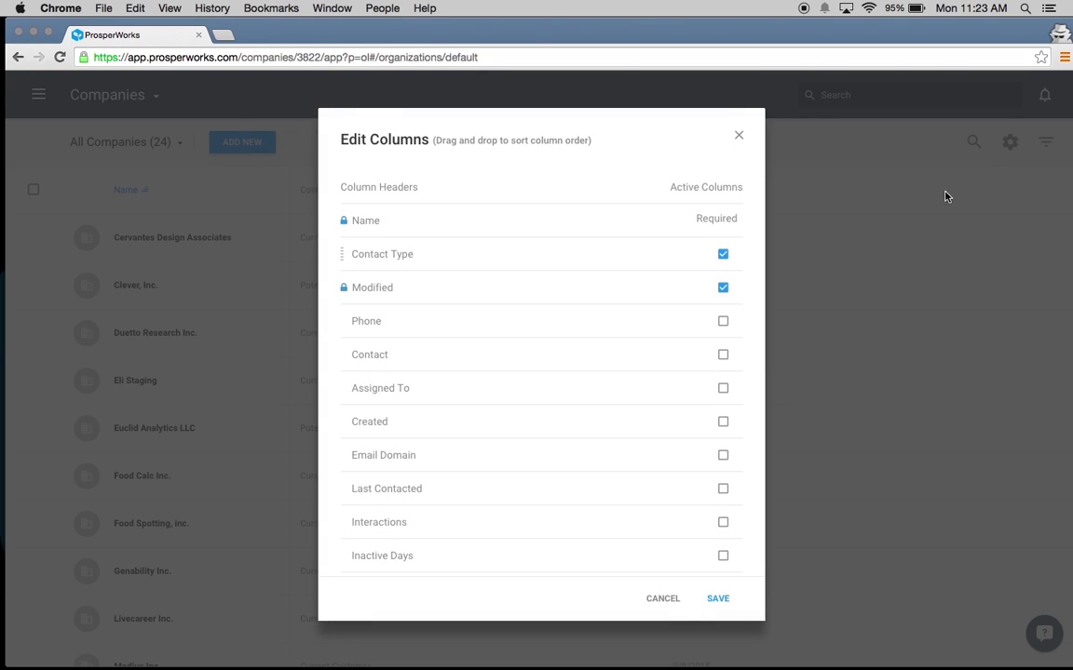
pyautogui.scroll(-5, 575, 328)
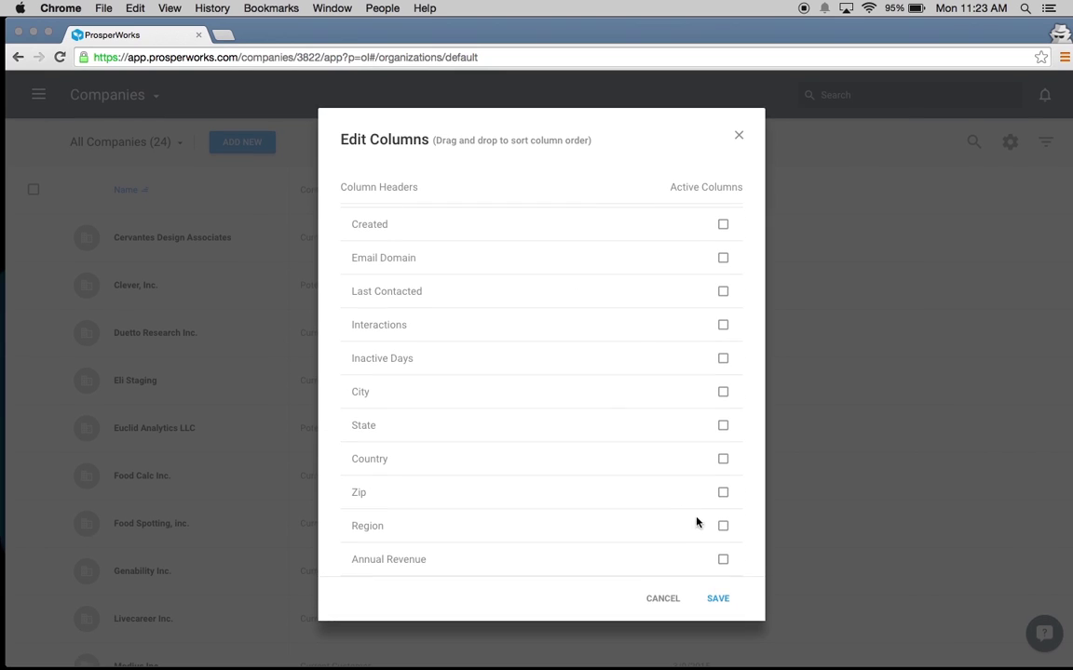
pyautogui.scroll(2, 720, 530)
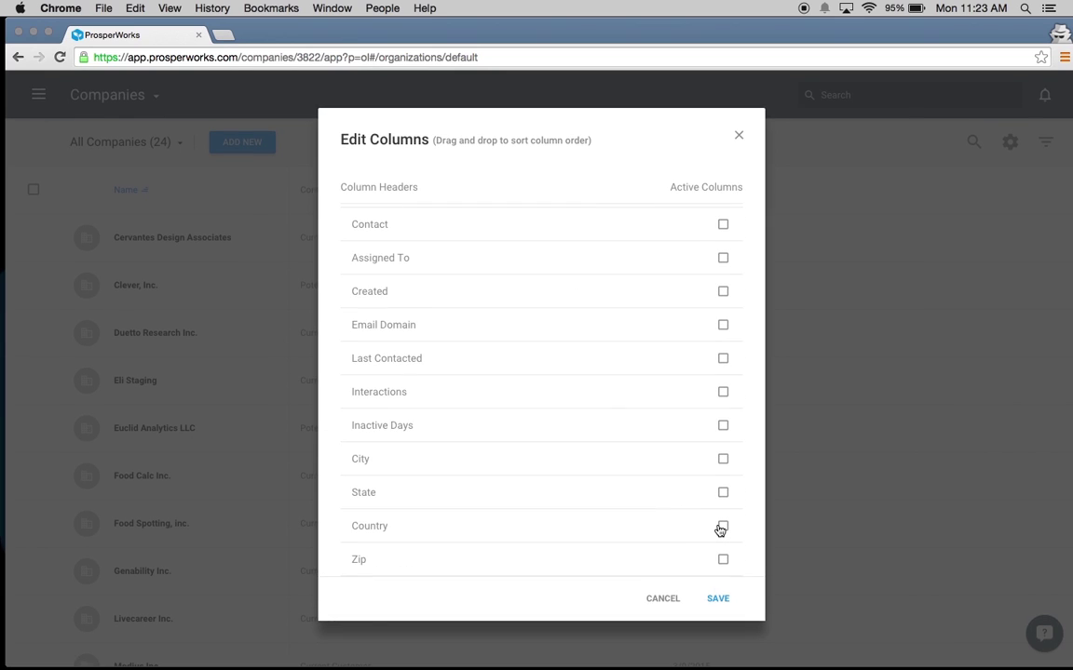
pyautogui.click(721, 599)
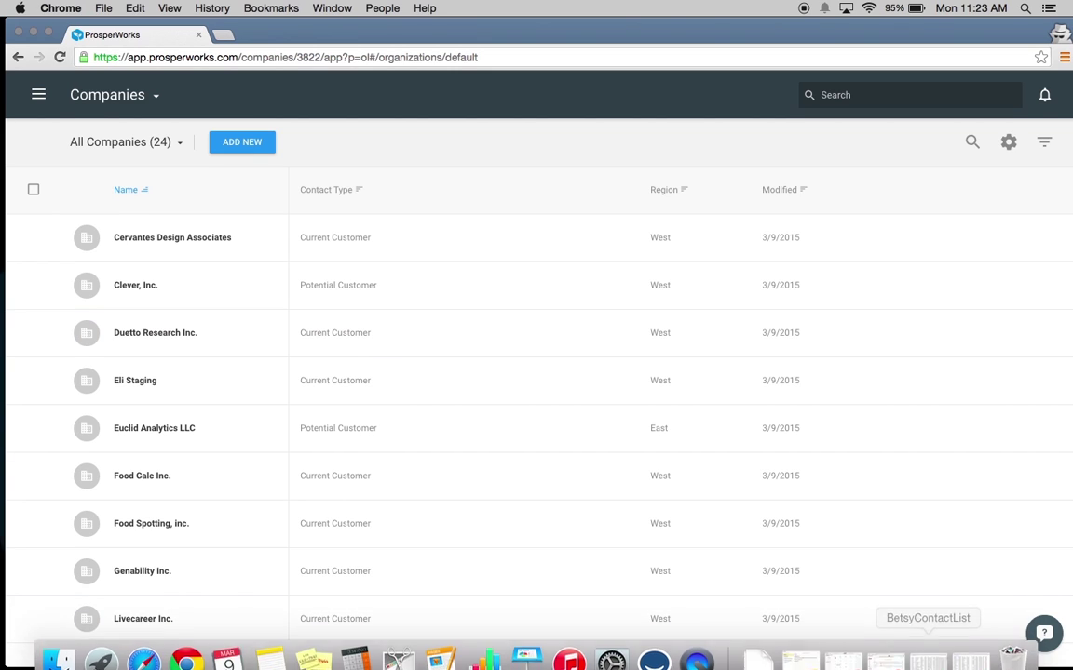
pyautogui.click(928, 659)
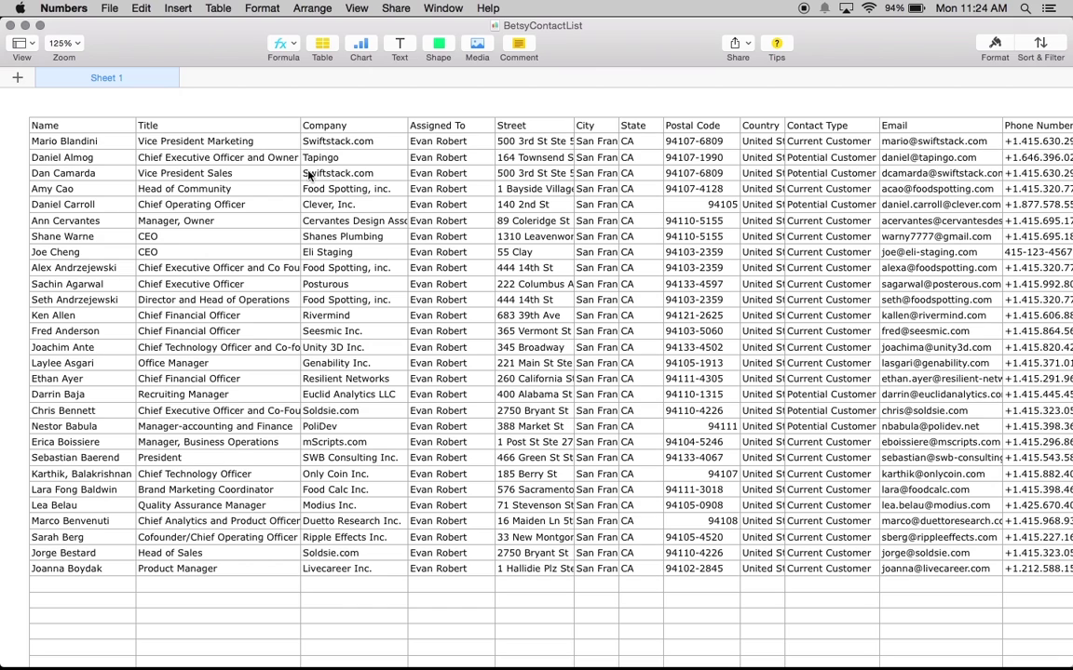
pyautogui.click(26, 25)
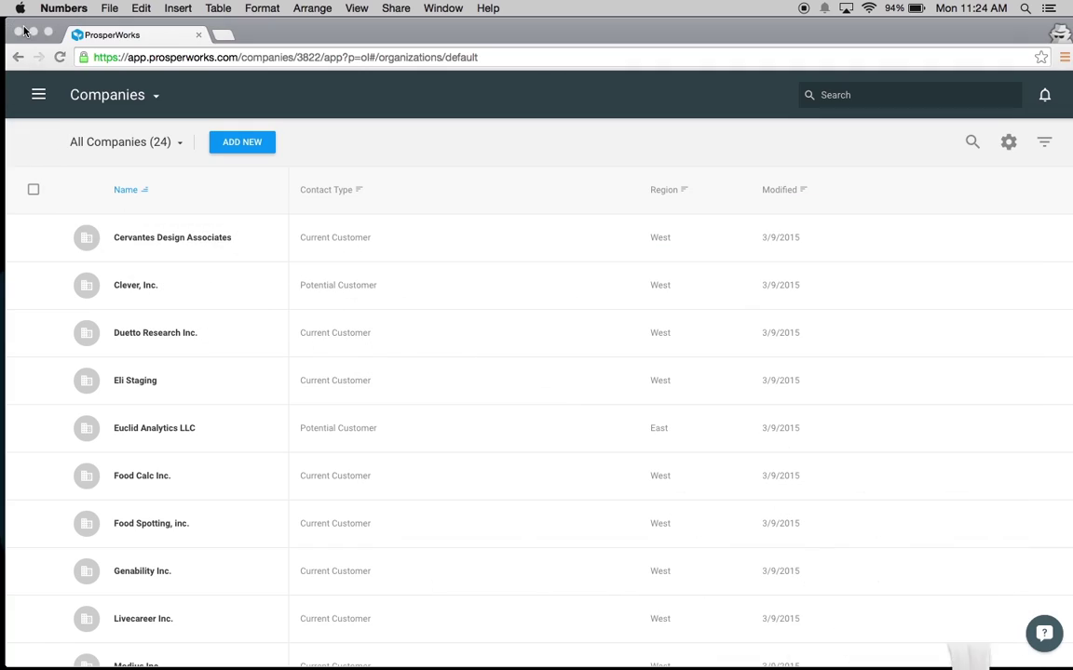
# Start a CSV people import from System Settings > Import Data
pyautogui.click(39, 94)
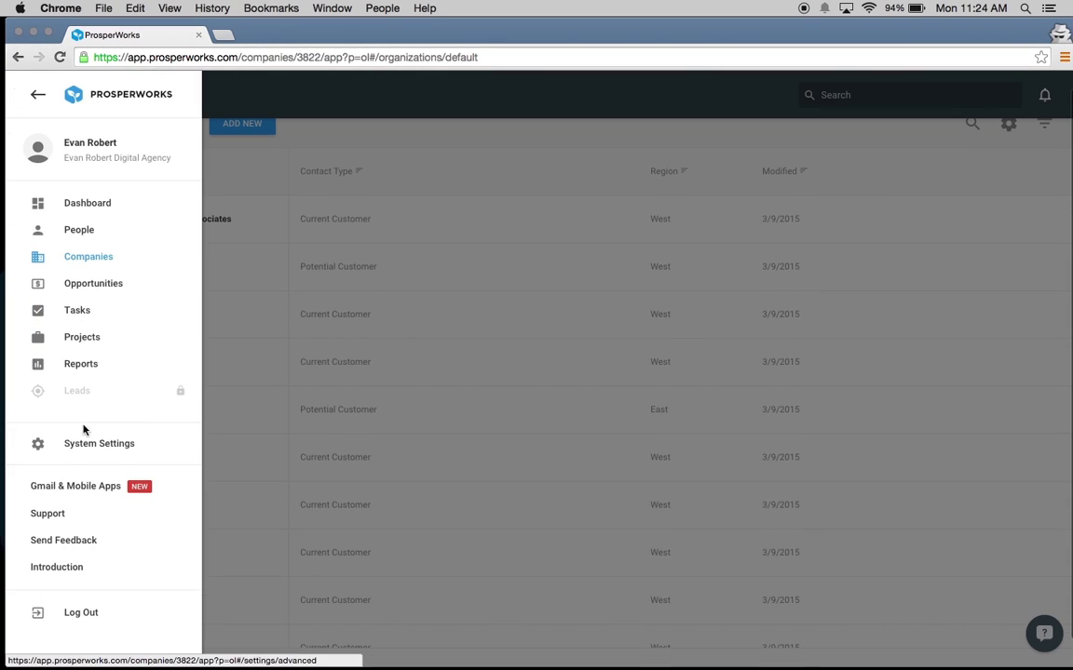
pyautogui.click(86, 443)
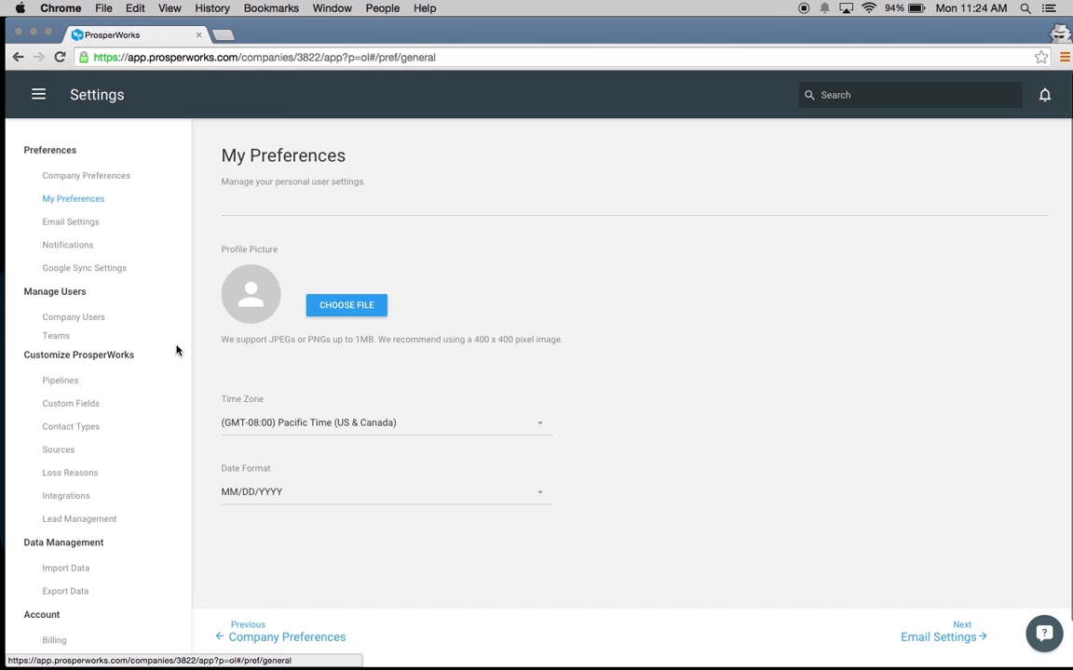
pyautogui.click(76, 563)
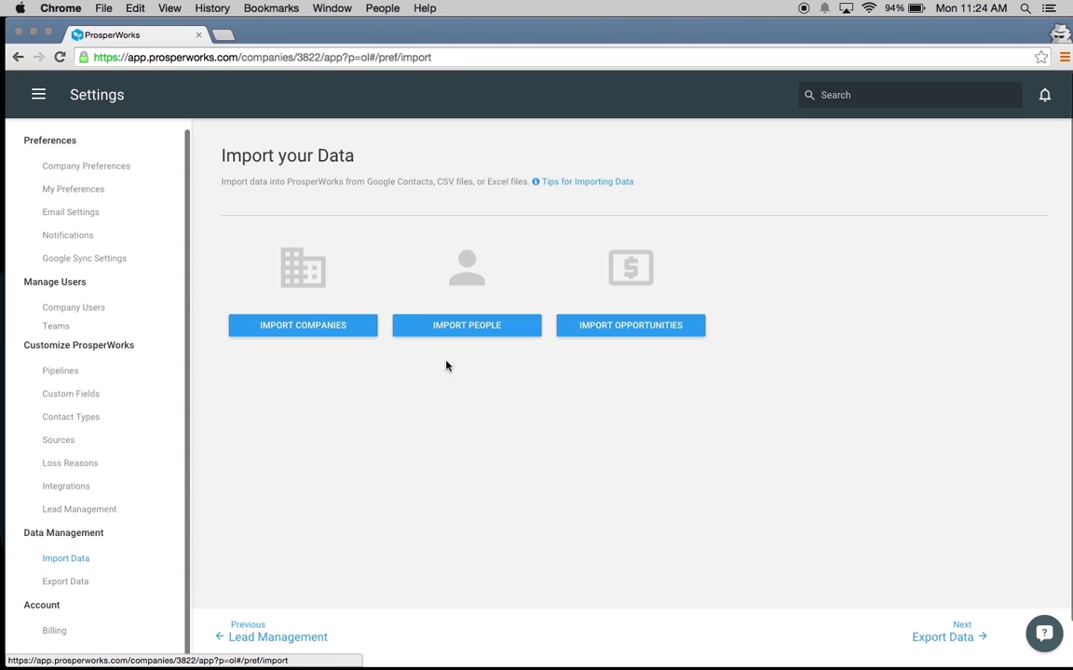
pyautogui.click(460, 333)
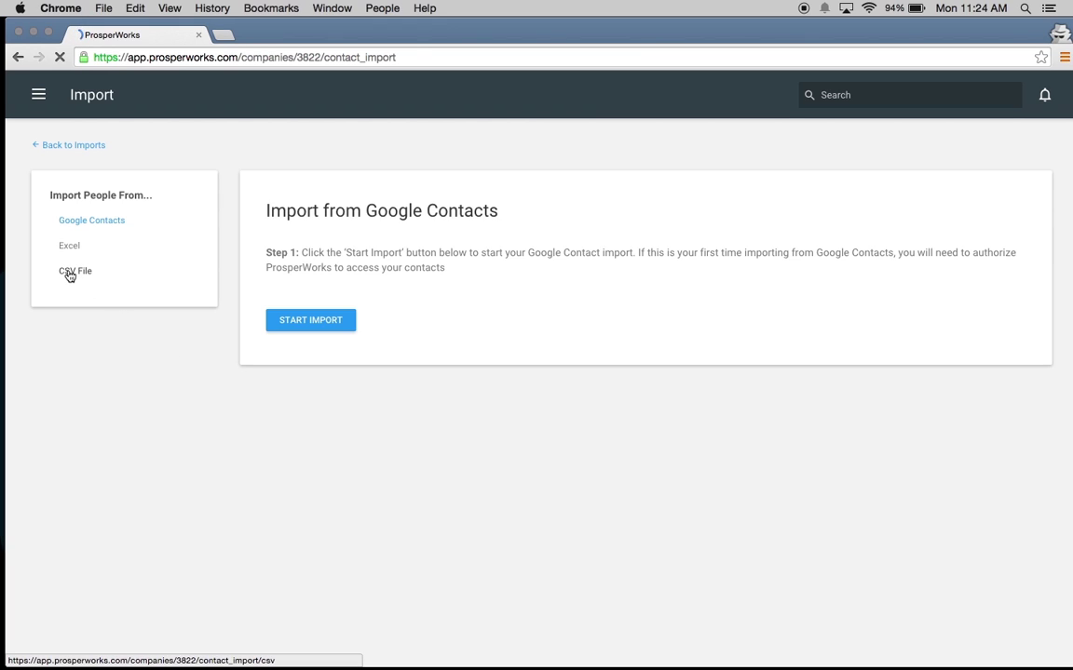
pyautogui.click(70, 273)
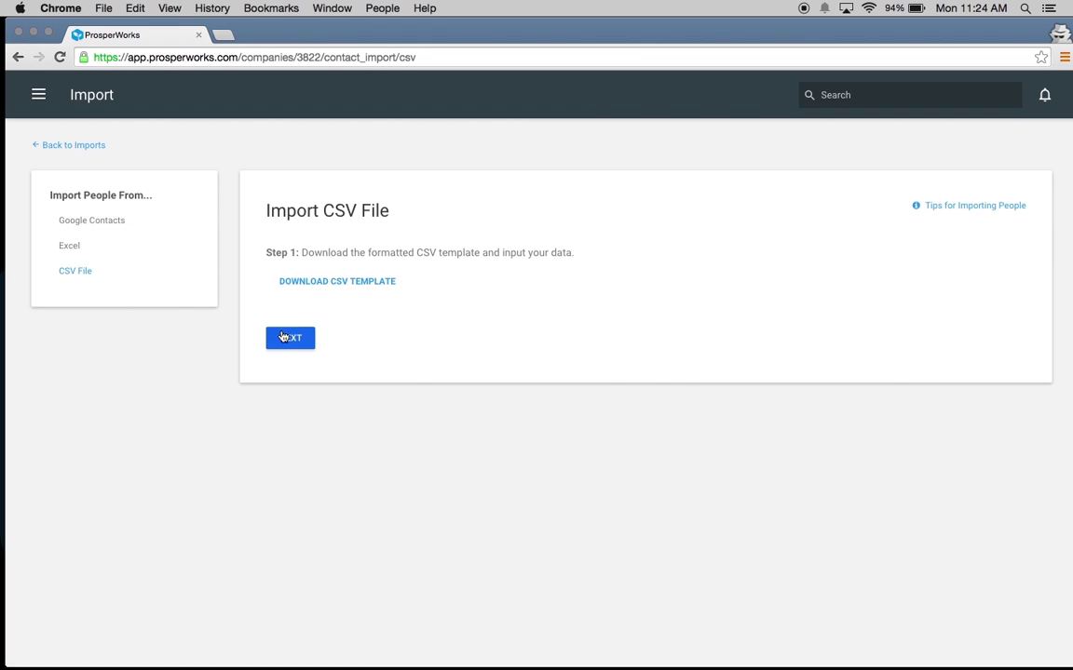
pyautogui.click(288, 337)
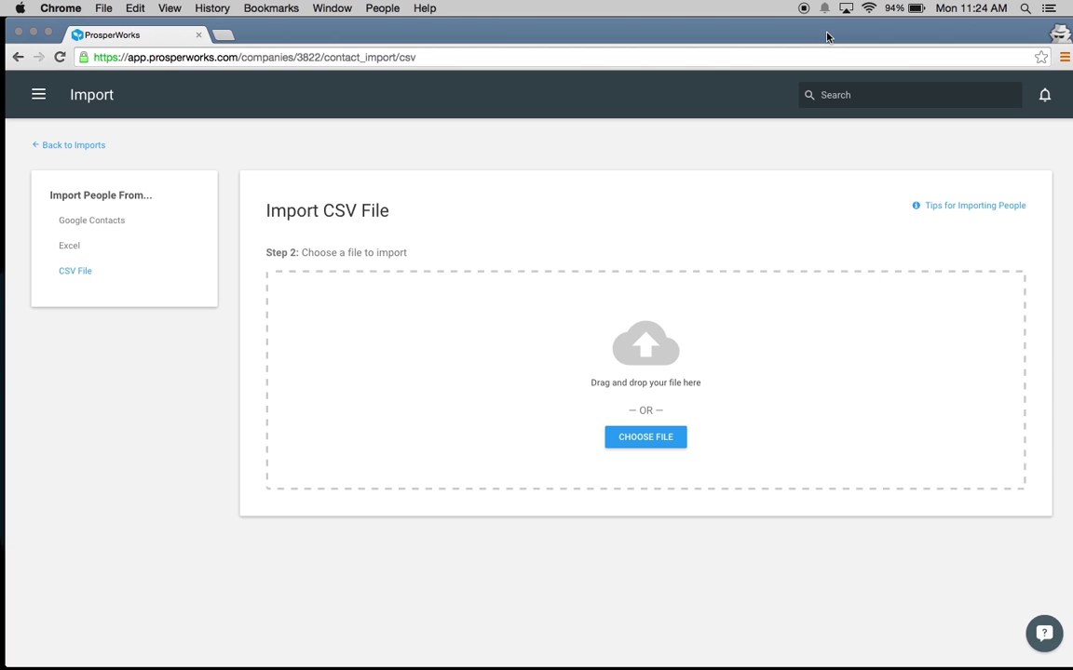
# Upload the contact list CSV from the desktop into the people import
pyautogui.moveTo(826, 37); pyautogui.dragTo(784, 36)
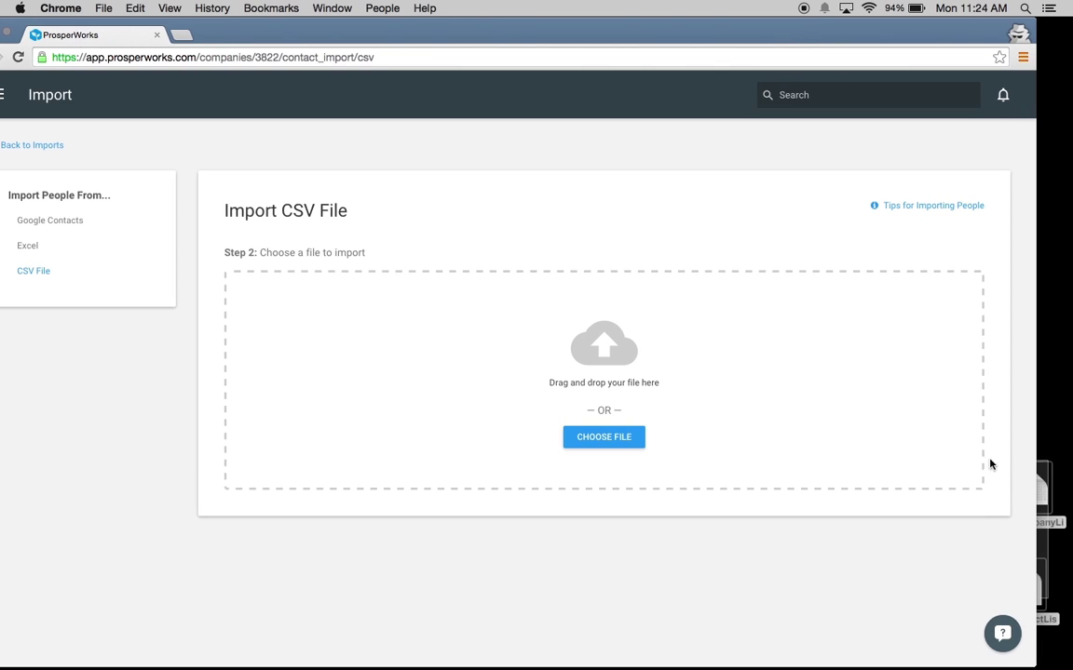
pyautogui.click(1042, 485)
pyautogui.click(1041, 594)
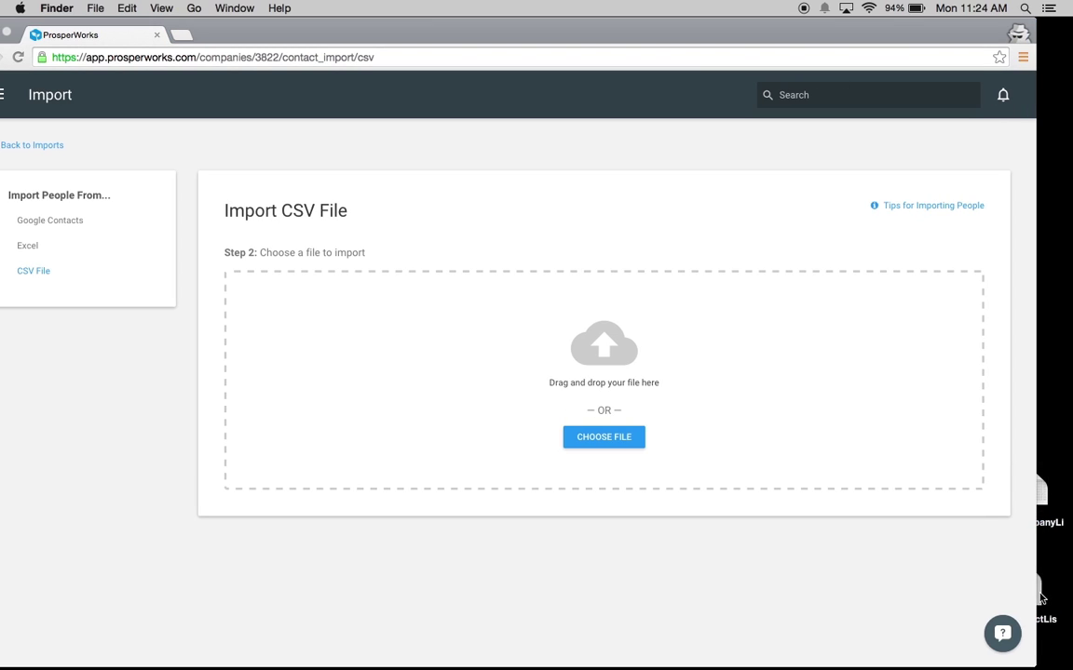
pyautogui.moveTo(1041, 598); pyautogui.dragTo(864, 355)
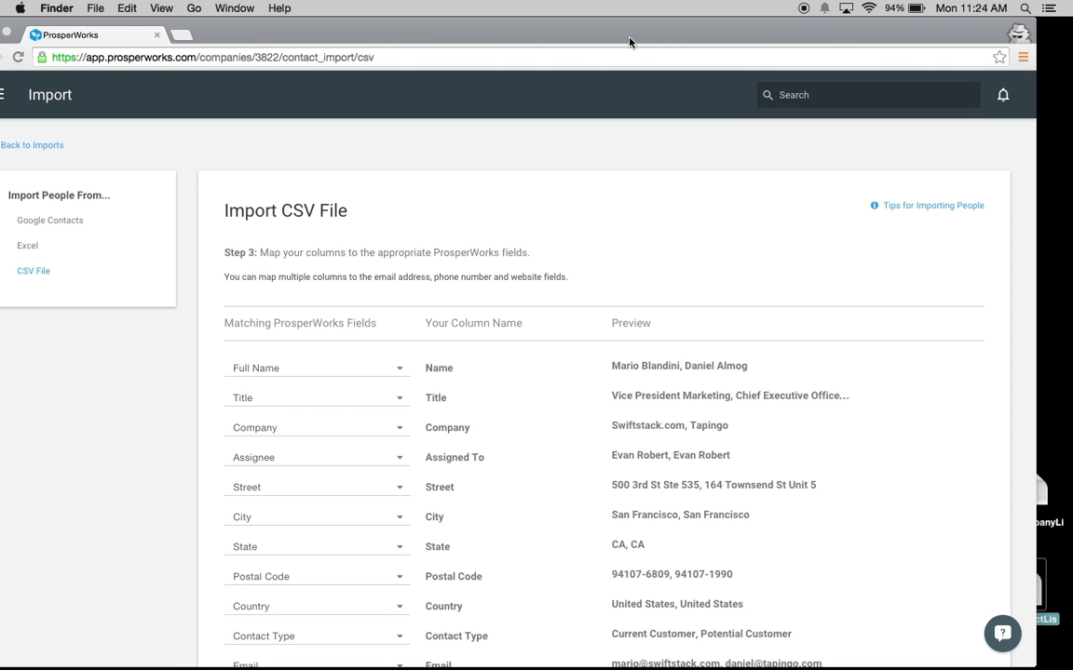
# Scroll through the people import mapping to confirm Region maps to Region
pyautogui.moveTo(628, 42); pyautogui.dragTo(671, 38)
pyautogui.scroll(-5, 756, 322)
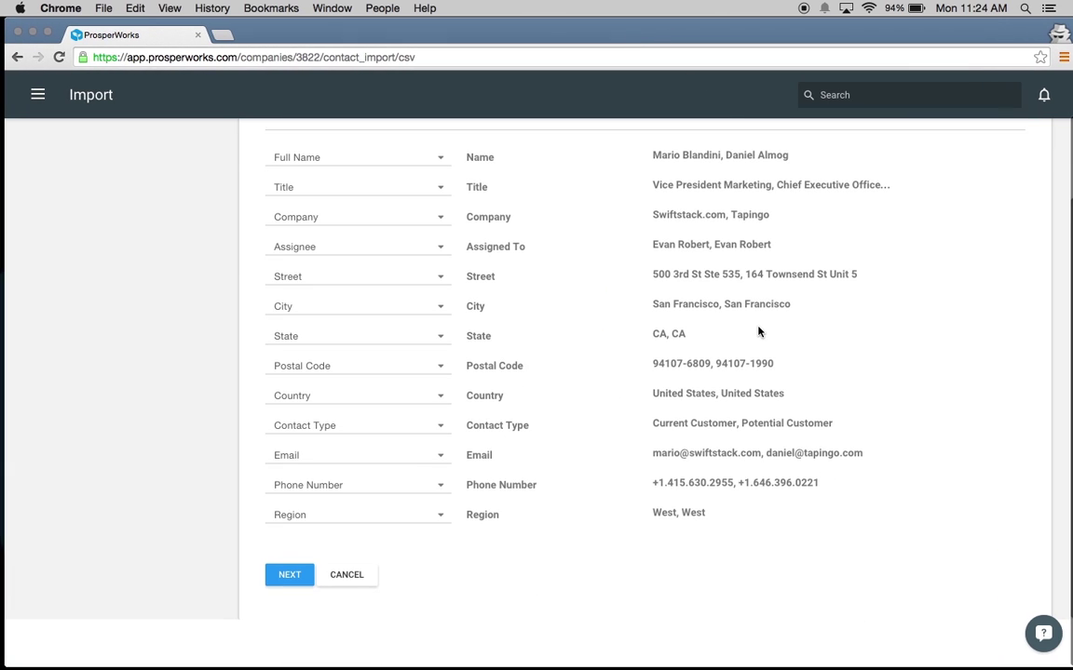
pyautogui.scroll(2, 758, 332)
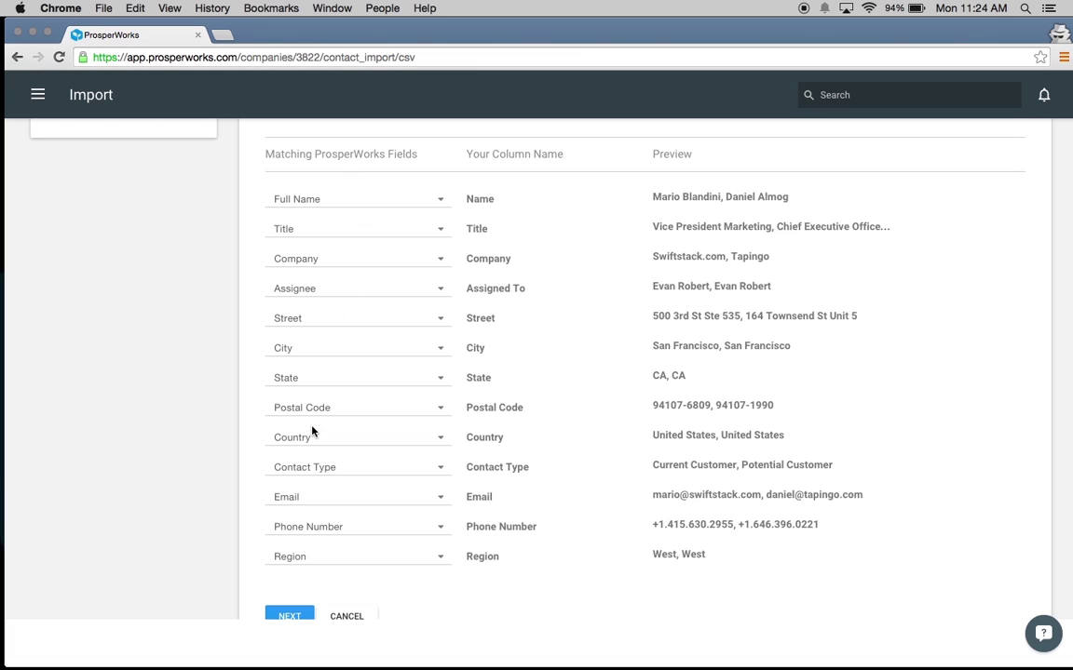
pyautogui.scroll(-1, 468, 475)
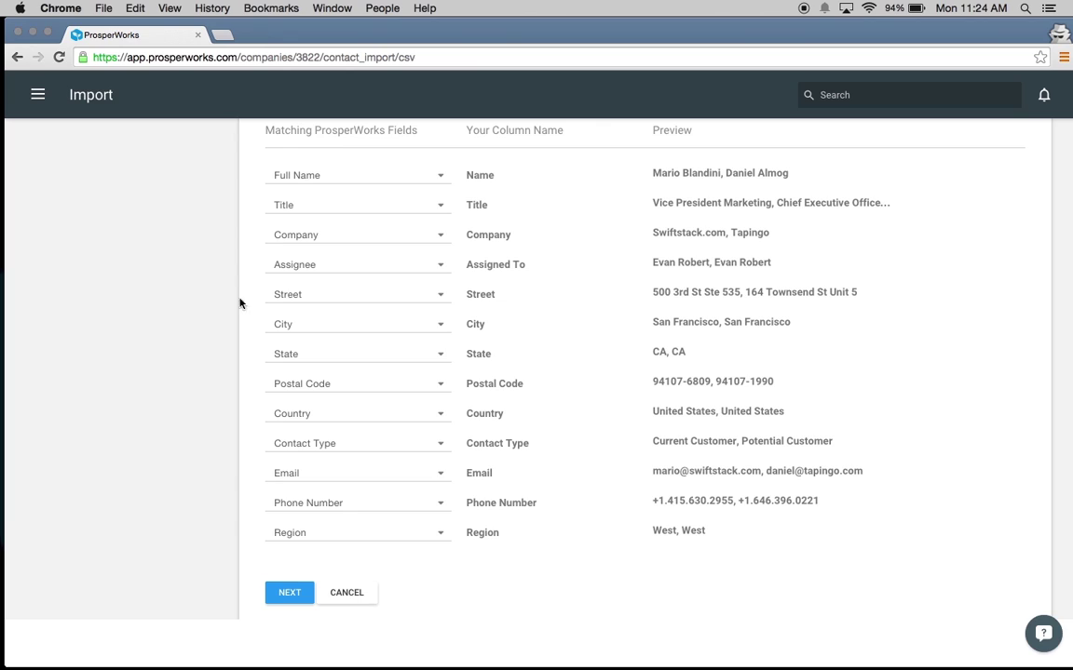
pyautogui.scroll(-1, 546, 450)
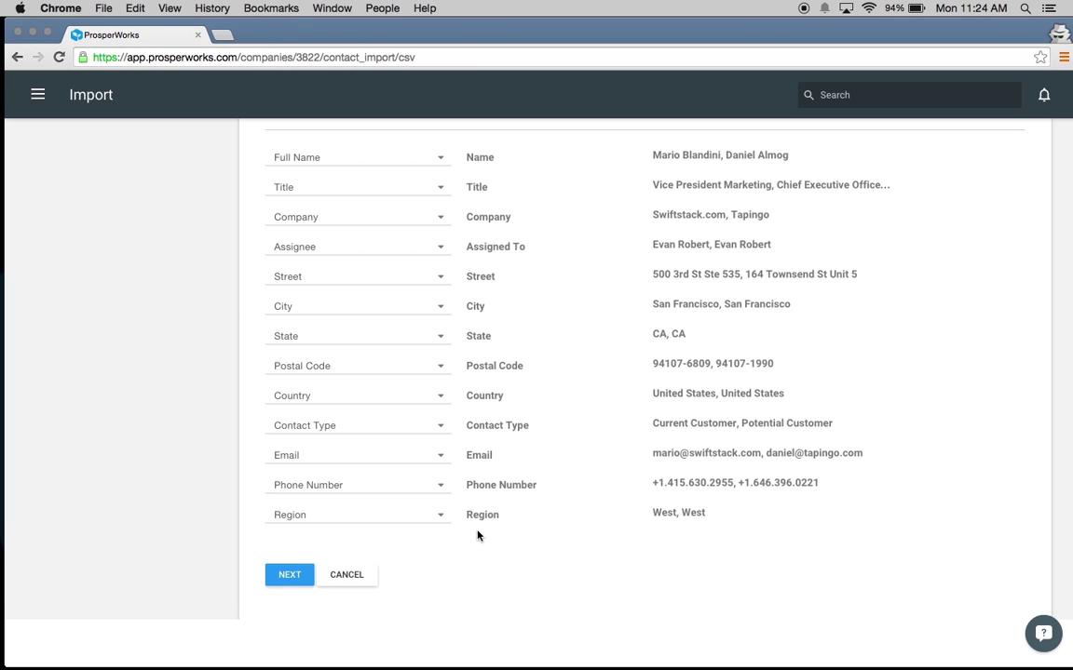
# Accept the column mapping and import all checked people, confirming the completed import of 28 contacts
pyautogui.click(288, 575)
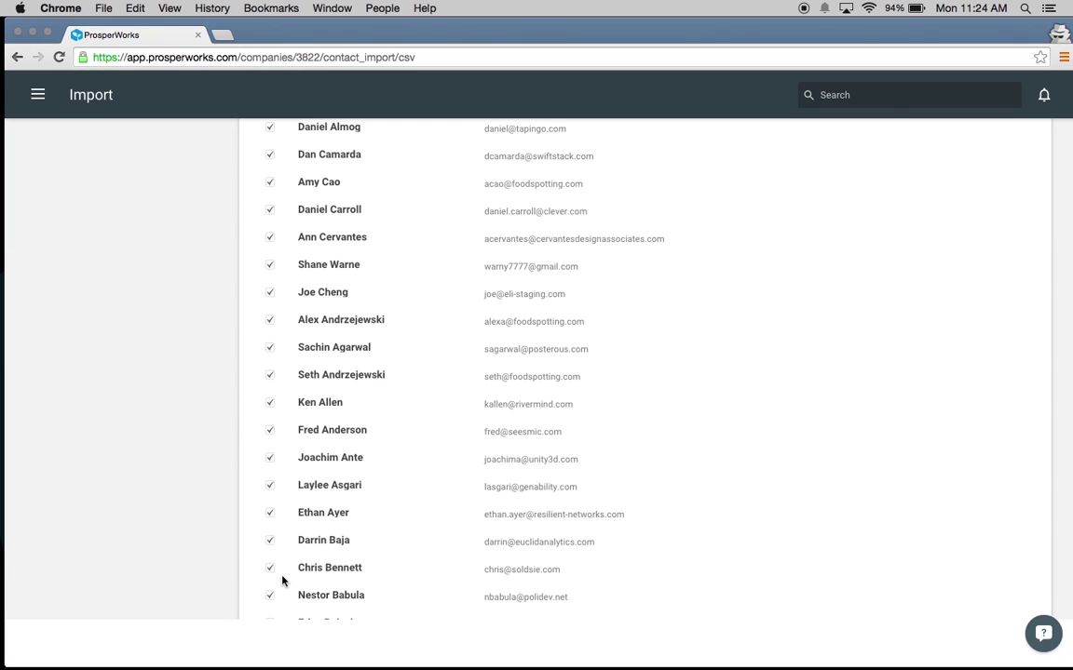
pyautogui.scroll(-12, 438, 559)
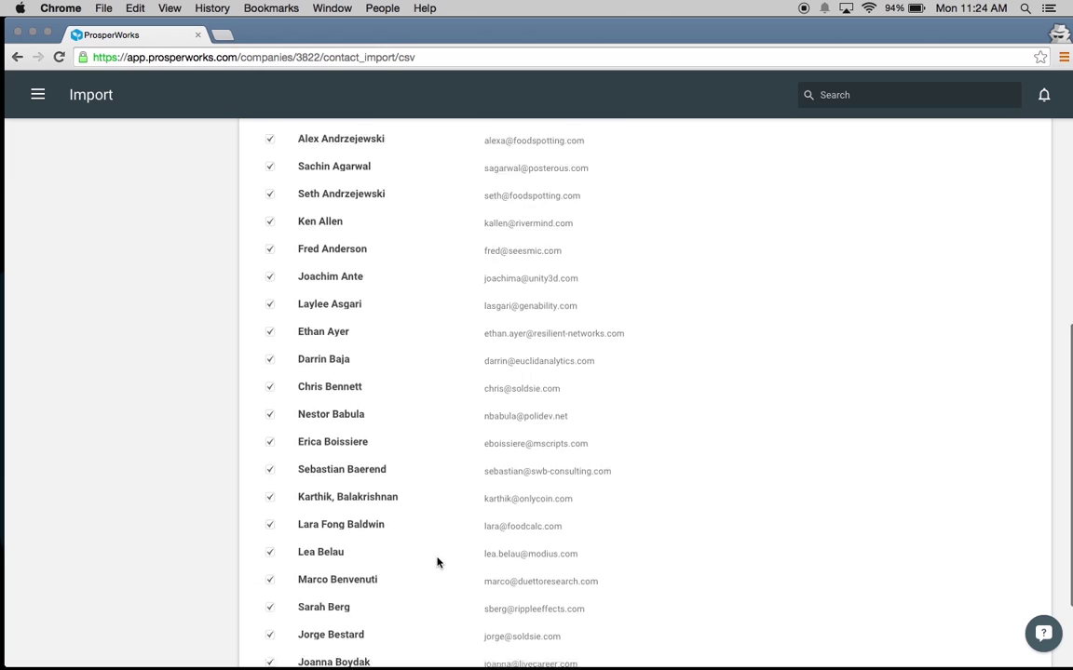
pyautogui.click(288, 579)
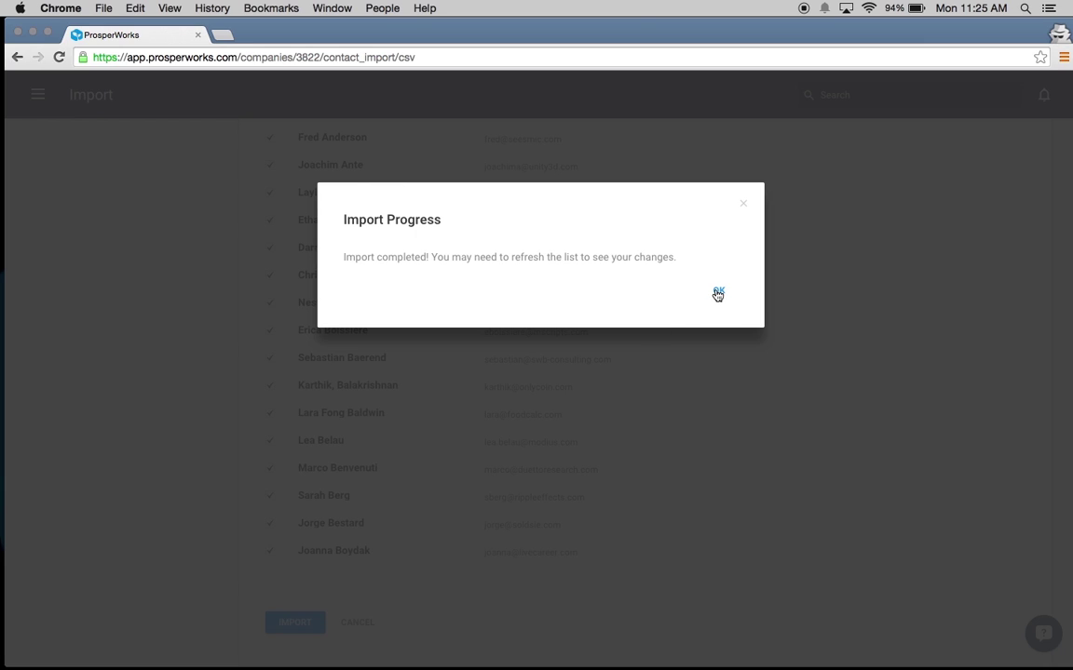
pyautogui.click(717, 293)
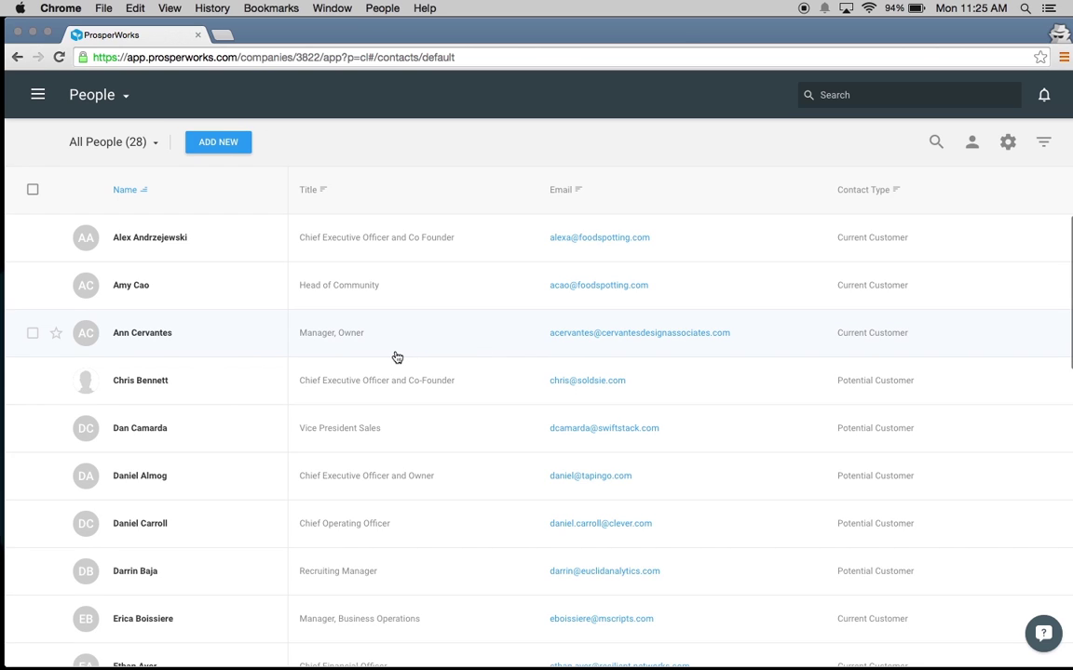
# Check the Head of Community contact's Region West and related items, then view the full record page
pyautogui.click(213, 283)
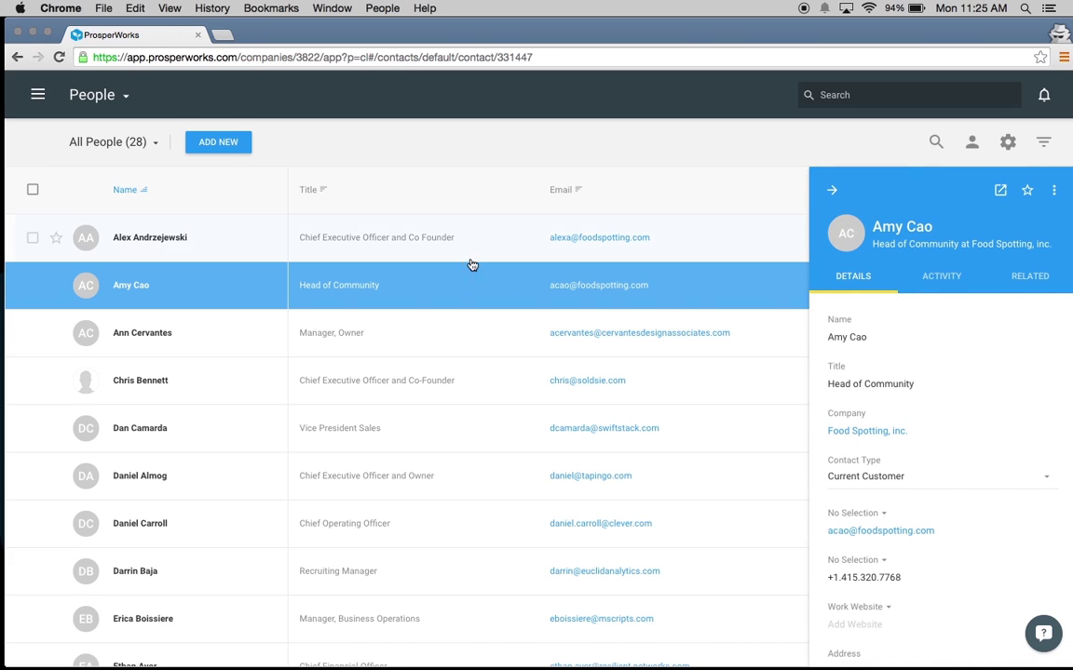
pyautogui.scroll(-5, 834, 365)
pyautogui.scroll(-5, 834, 365)
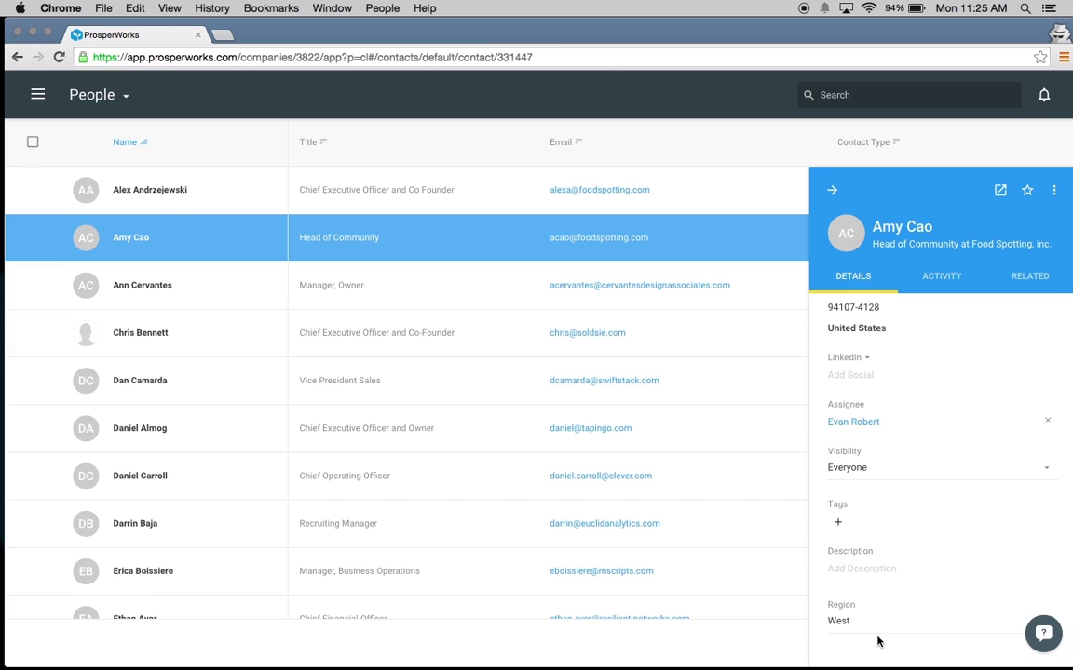
pyautogui.scroll(10, 877, 642)
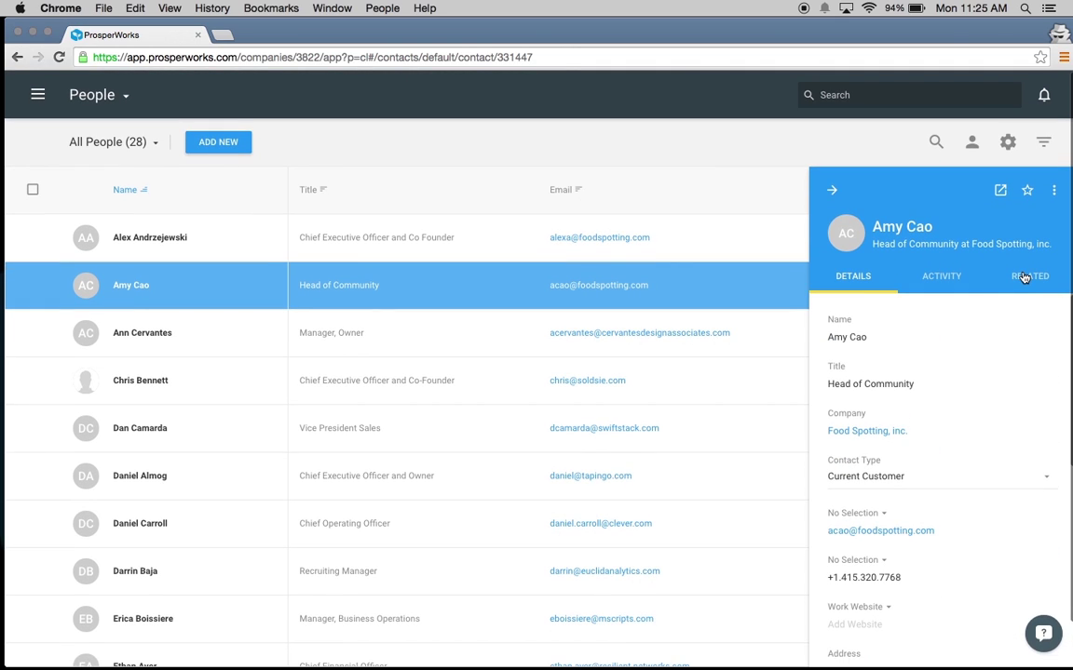
pyautogui.click(1023, 277)
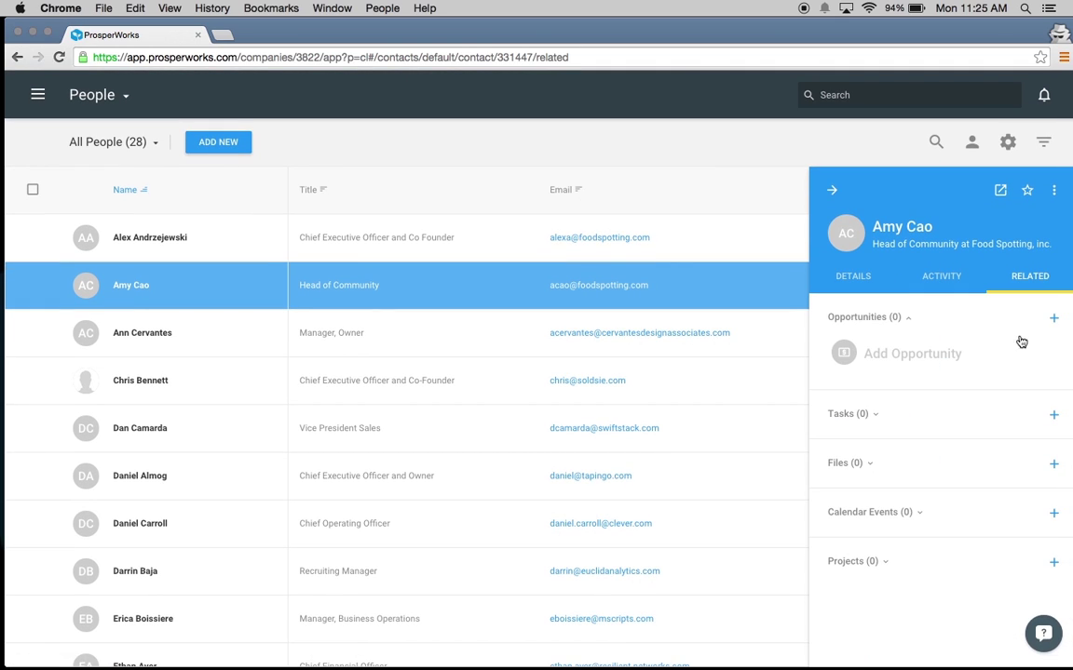
pyautogui.click(997, 192)
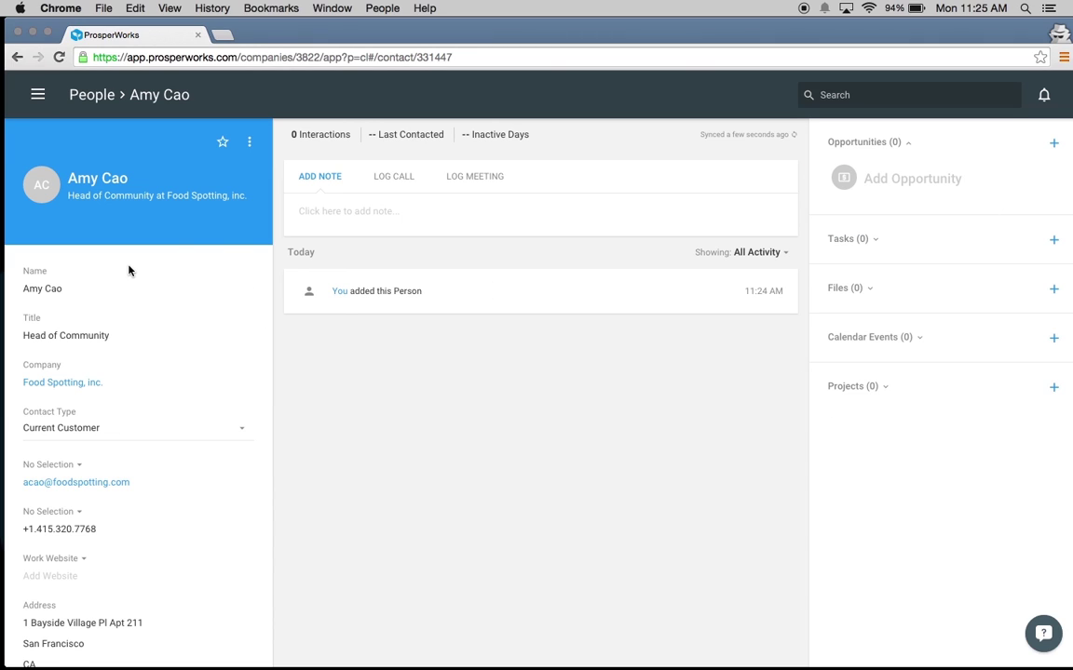
# Go to the contact's company Food Spotting, inc. and expand its People (3) section
pyautogui.scroll(-1, 131, 271)
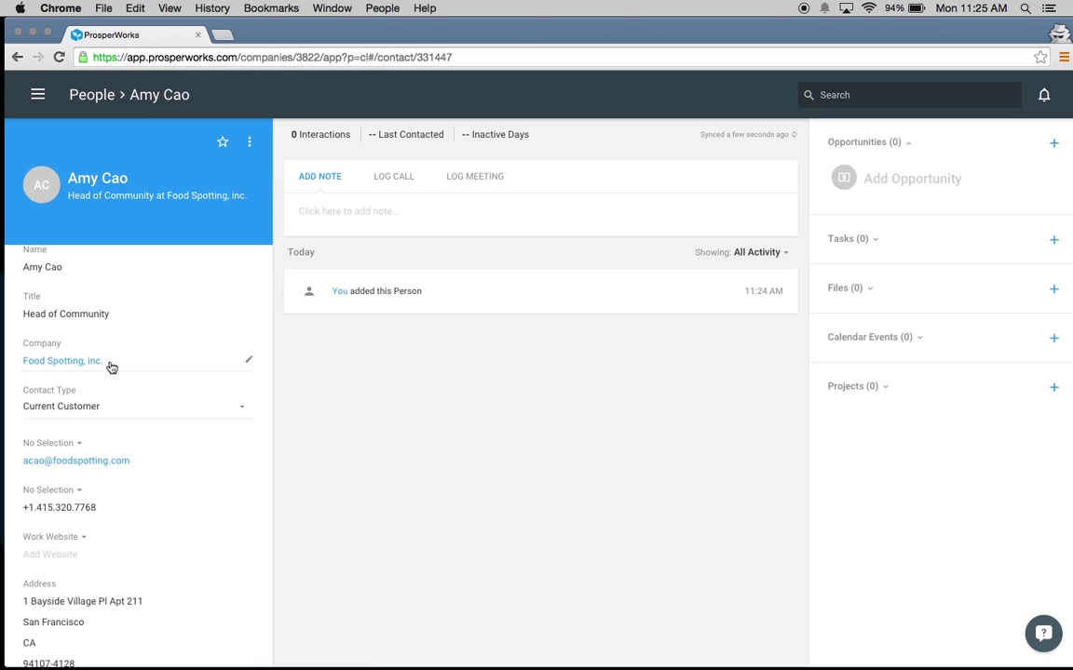
pyautogui.click(80, 365)
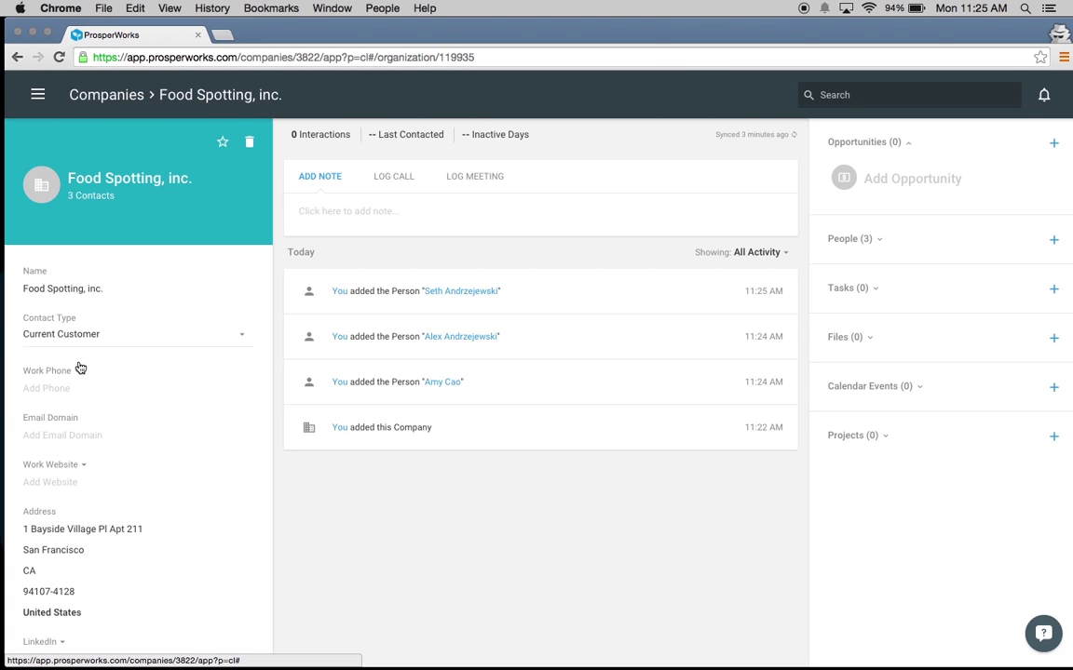
pyautogui.click(899, 246)
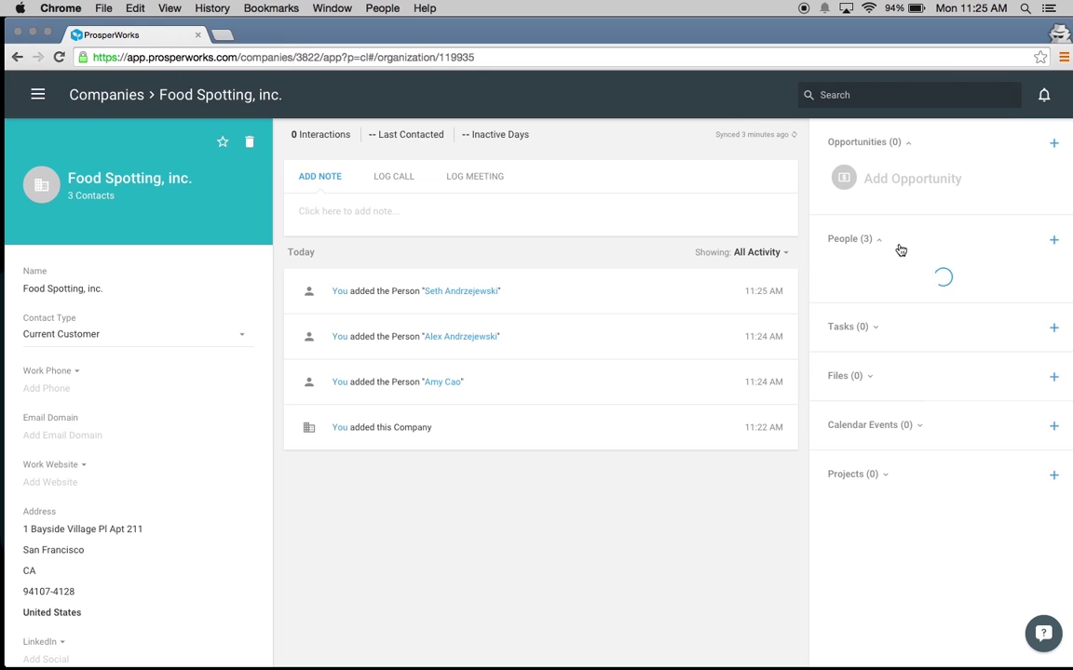